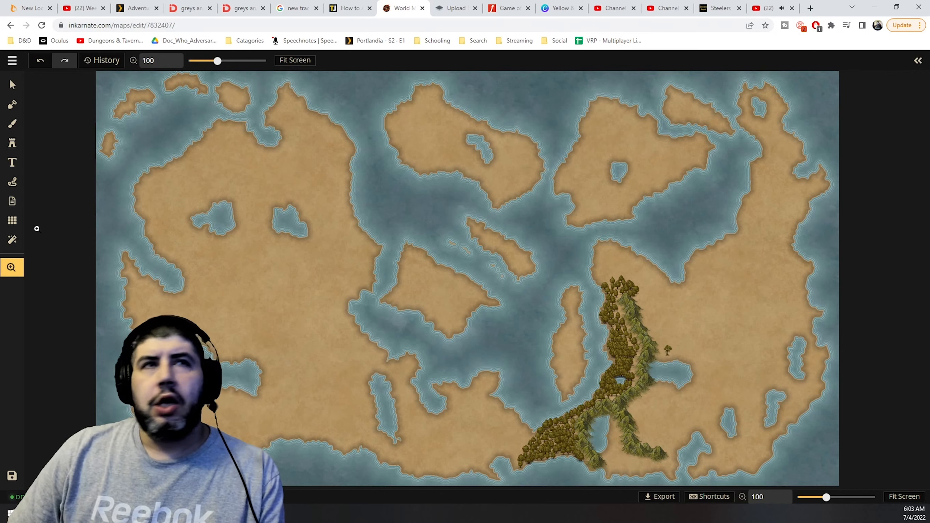
# Search all texture styles for "green" and choose the Dark Green custom texture for the brush.
pyautogui.click(12, 124)
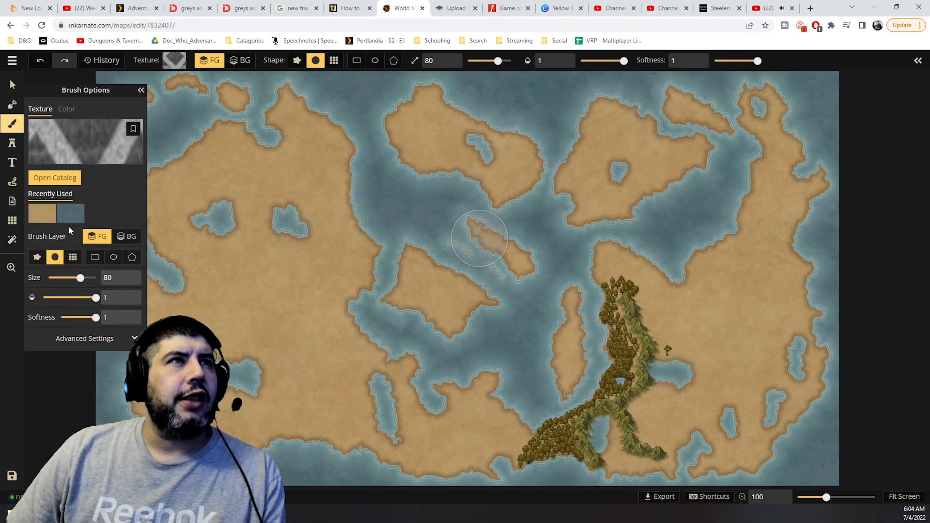
pyautogui.click(88, 156)
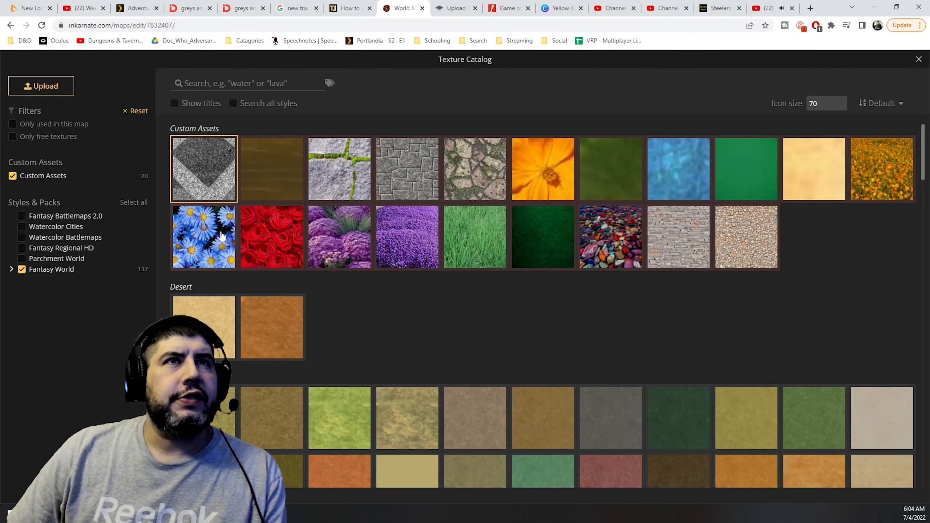
pyautogui.write('green')
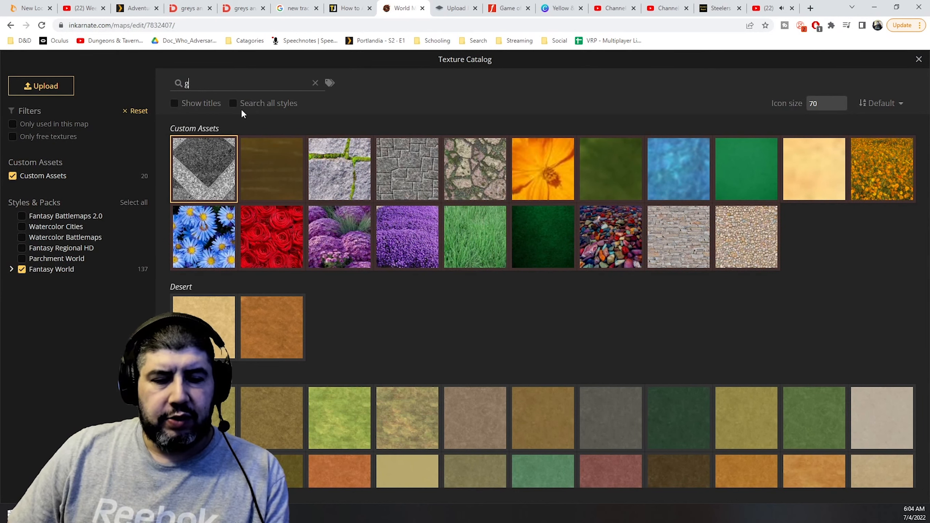
pyautogui.click(132, 203)
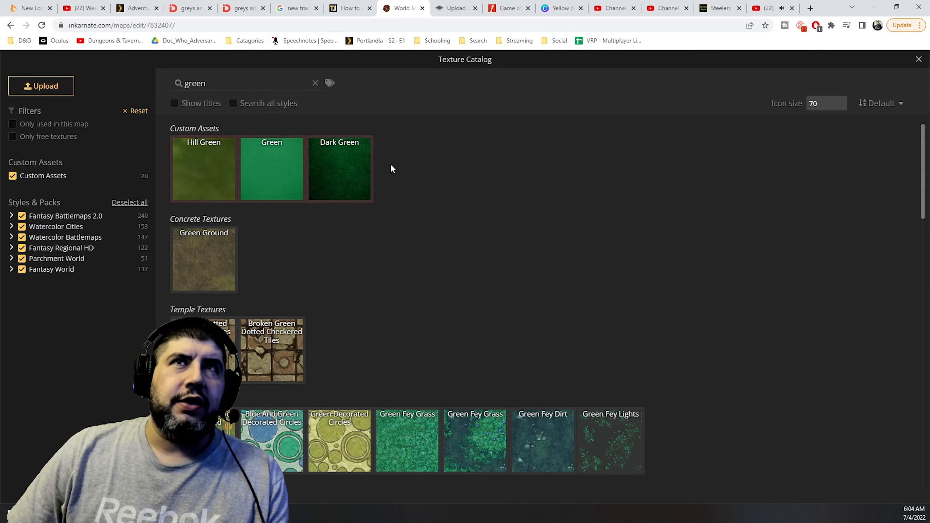
pyautogui.click(344, 188)
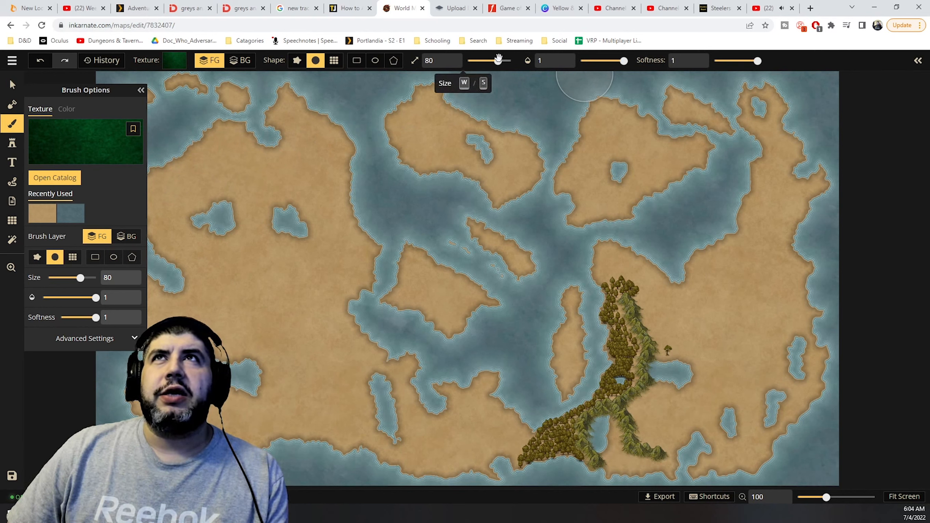
# Paint dark green ground beneath the southeastern forest and mountains with a size 21 foreground brush, undoing the stray stroke east of them.
pyautogui.moveTo(498, 59); pyautogui.dragTo(482, 60)
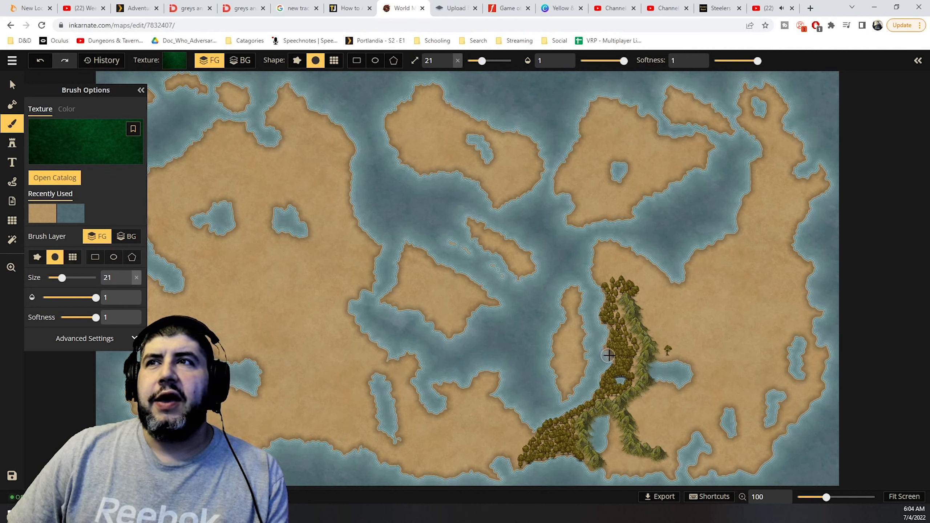
pyautogui.moveTo(627, 322)
pyautogui.mouseDown()
pyautogui.moveTo(624, 353)
pyautogui.moveTo(618, 320)
pyautogui.moveTo(610, 347)
pyautogui.moveTo(618, 335)
pyautogui.moveTo(607, 317)
pyautogui.moveTo(619, 322)
pyautogui.moveTo(608, 308)
pyautogui.moveTo(605, 317)
pyautogui.moveTo(618, 309)
pyautogui.moveTo(619, 319)
pyautogui.moveTo(610, 290)
pyautogui.moveTo(634, 341)
pyautogui.moveTo(632, 380)
pyautogui.mouseUp()
pyautogui.moveTo(731, 288)
pyautogui.mouseDown()
pyautogui.moveTo(735, 338)
pyautogui.moveTo(752, 345)
pyautogui.moveTo(751, 292)
pyautogui.moveTo(748, 327)
pyautogui.moveTo(743, 289)
pyautogui.moveTo(727, 327)
pyautogui.moveTo(724, 303)
pyautogui.moveTo(733, 294)
pyautogui.moveTo(679, 302)
pyautogui.moveTo(705, 294)
pyautogui.moveTo(703, 354)
pyautogui.moveTo(703, 301)
pyautogui.moveTo(703, 351)
pyautogui.moveTo(699, 338)
pyautogui.moveTo(729, 340)
pyautogui.moveTo(702, 349)
pyautogui.moveTo(740, 351)
pyautogui.moveTo(719, 362)
pyautogui.moveTo(733, 369)
pyautogui.moveTo(709, 366)
pyautogui.moveTo(699, 363)
pyautogui.moveTo(735, 353)
pyautogui.moveTo(747, 367)
pyautogui.moveTo(751, 316)
pyautogui.moveTo(759, 380)
pyautogui.moveTo(765, 287)
pyautogui.moveTo(762, 344)
pyautogui.moveTo(762, 286)
pyautogui.moveTo(749, 316)
pyautogui.moveTo(762, 307)
pyautogui.moveTo(771, 314)
pyautogui.moveTo(768, 295)
pyautogui.moveTo(772, 330)
pyautogui.moveTo(782, 262)
pyautogui.moveTo(796, 322)
pyautogui.moveTo(802, 282)
pyautogui.moveTo(801, 332)
pyautogui.moveTo(784, 364)
pyautogui.moveTo(794, 312)
pyautogui.moveTo(764, 386)
pyautogui.moveTo(774, 341)
pyautogui.moveTo(764, 361)
pyautogui.moveTo(780, 375)
pyautogui.moveTo(733, 361)
pyautogui.moveTo(736, 312)
pyautogui.moveTo(727, 363)
pyautogui.moveTo(733, 334)
pyautogui.mouseUp()
pyautogui.hotkey('ctrl', 'z')
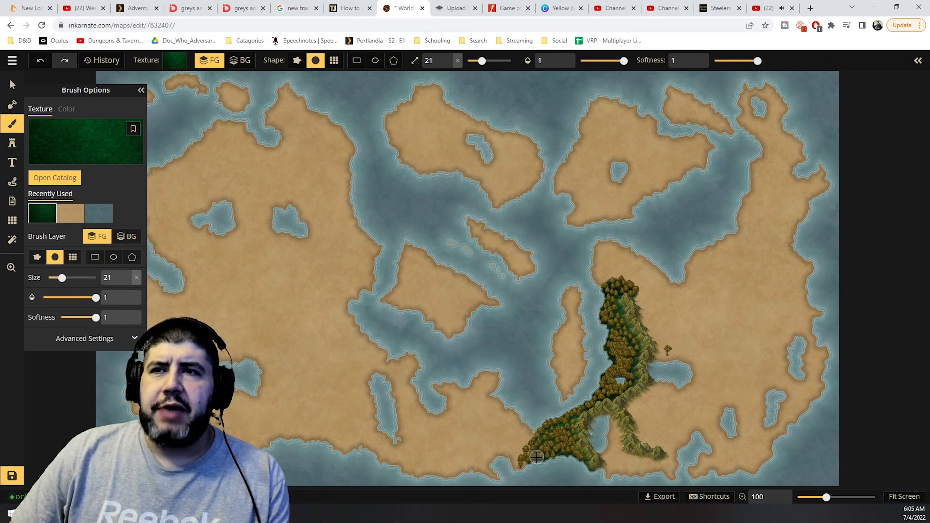
# Switch to the OpenOffice Writer notes and review the world feature list at the beginning of the document, then return to the map.
pyautogui.press('XF86AudioLowerVolume')
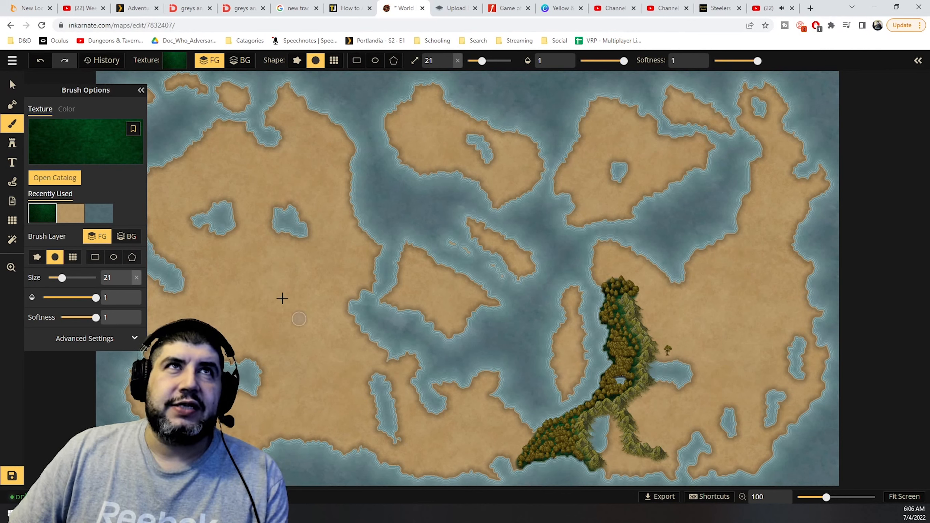
pyautogui.click(220, 514)
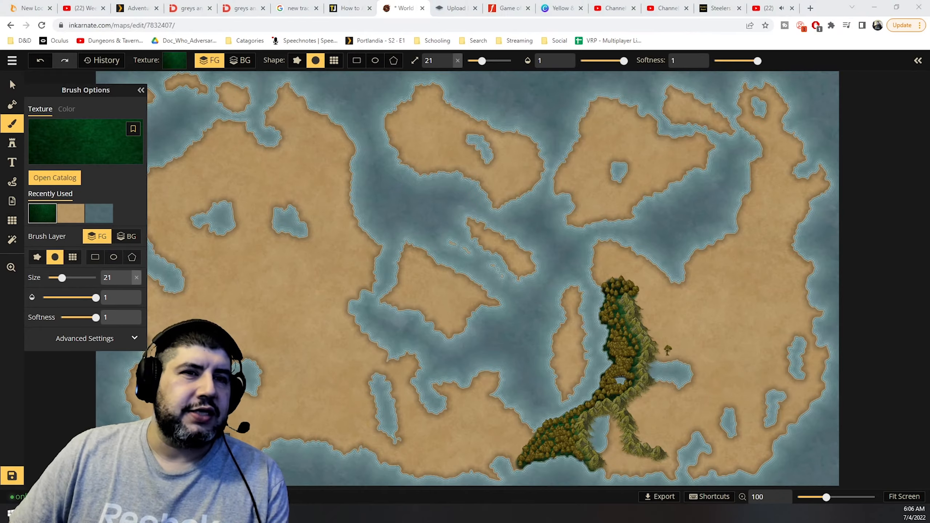
pyautogui.scroll(3, 303, 270)
pyautogui.scroll(10, 303, 270)
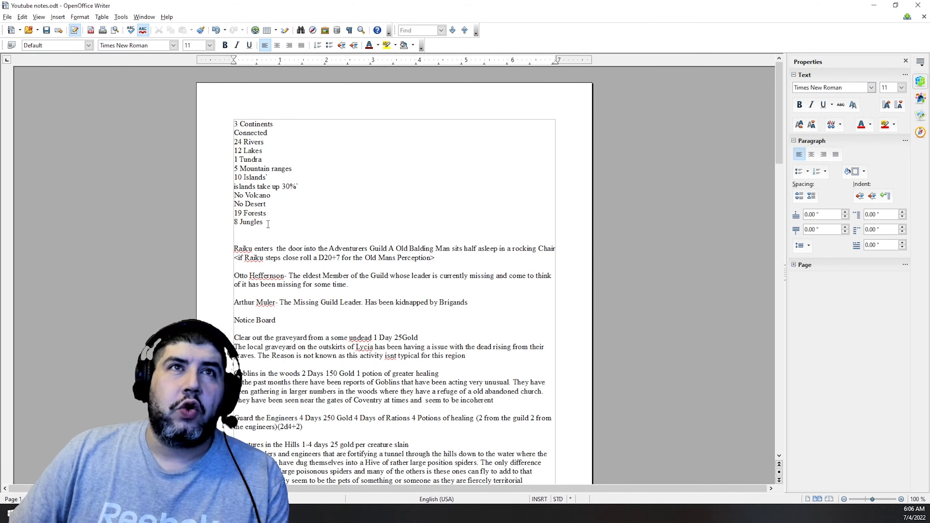
pyautogui.moveTo(742, 7); pyautogui.dragTo(0, 5)
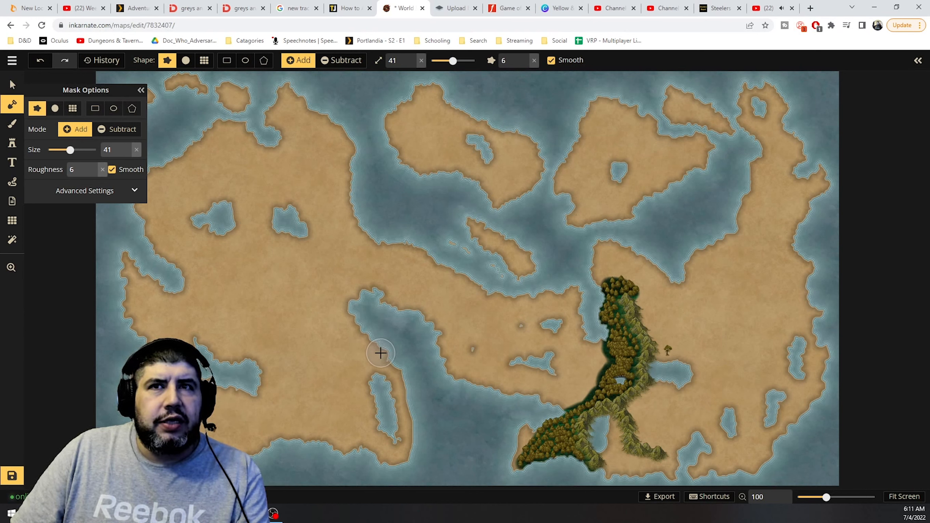
# Add land across the central inlet and along the southern peninsula with the size 41 mask brush, reshaping the bay's edge at roughness 3.
pyautogui.moveTo(377, 351)
pyautogui.mouseDown()
pyautogui.moveTo(384, 326)
pyautogui.moveTo(425, 315)
pyautogui.moveTo(450, 333)
pyautogui.moveTo(453, 323)
pyautogui.mouseUp()
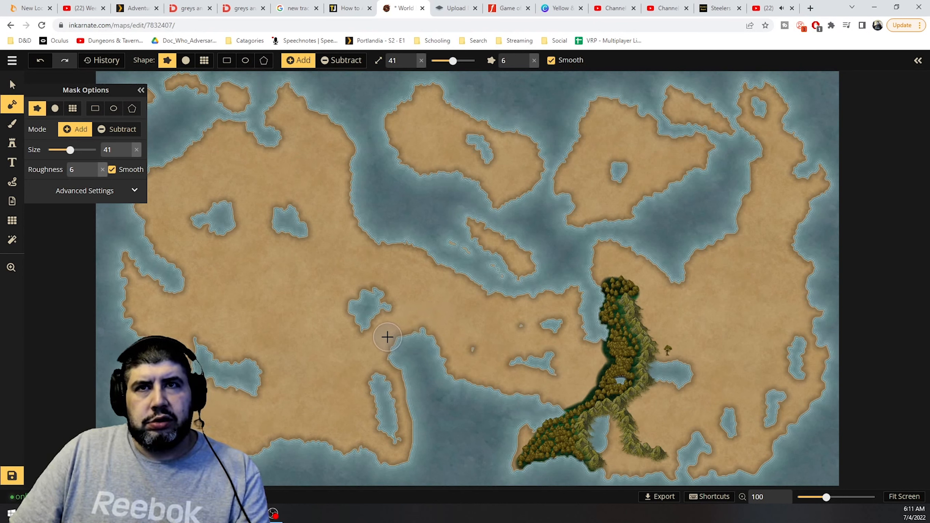
pyautogui.moveTo(371, 353)
pyautogui.mouseDown()
pyautogui.moveTo(383, 373)
pyautogui.moveTo(407, 376)
pyautogui.moveTo(421, 443)
pyautogui.moveTo(413, 462)
pyautogui.mouseUp()
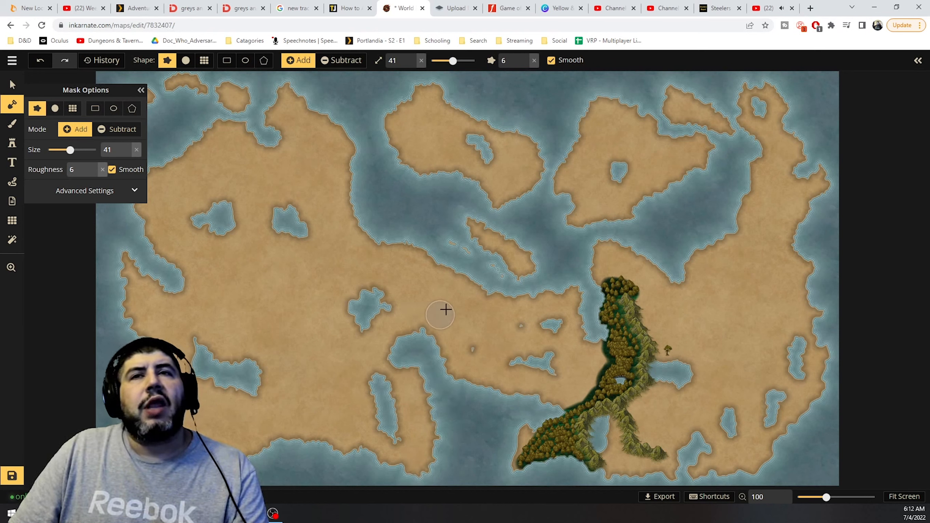
pyautogui.click(524, 58)
pyautogui.click(524, 58)
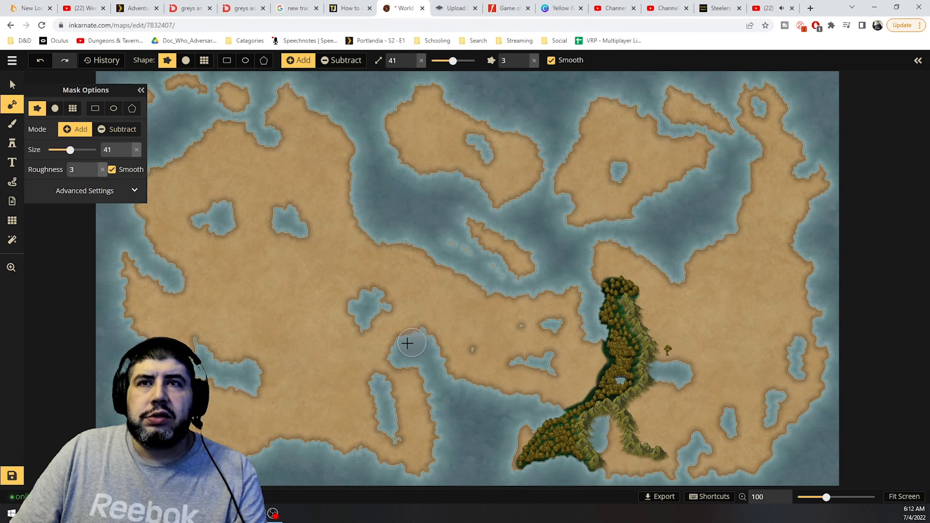
pyautogui.moveTo(388, 355); pyautogui.dragTo(406, 318)
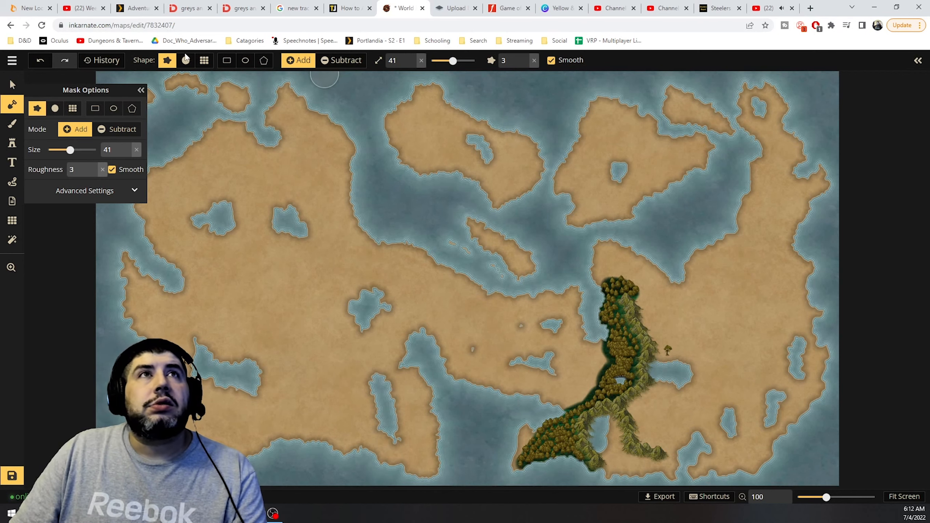
pyautogui.click(39, 64)
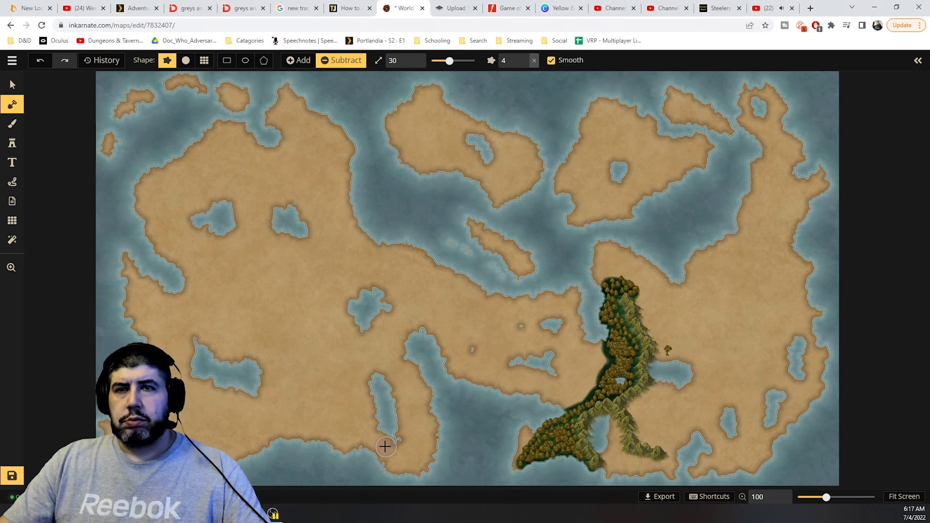
# Carve water around the southern peninsula at size 30 and roughness 4 to make it an island, and extend the small northwestern island southward.
pyautogui.moveTo(382, 437); pyautogui.dragTo(417, 479)
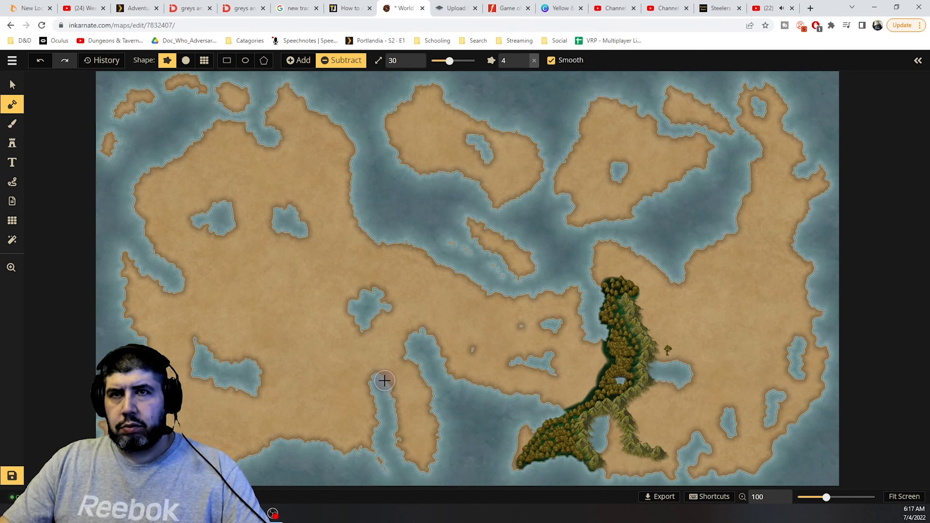
pyautogui.moveTo(384, 381)
pyautogui.mouseDown()
pyautogui.moveTo(401, 357)
pyautogui.moveTo(396, 364)
pyautogui.mouseUp()
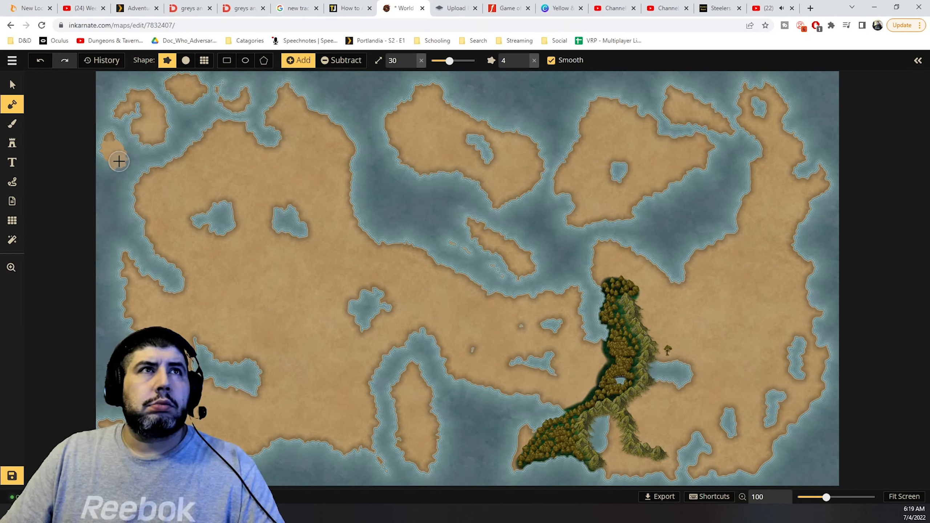
pyautogui.moveTo(119, 161); pyautogui.dragTo(119, 187)
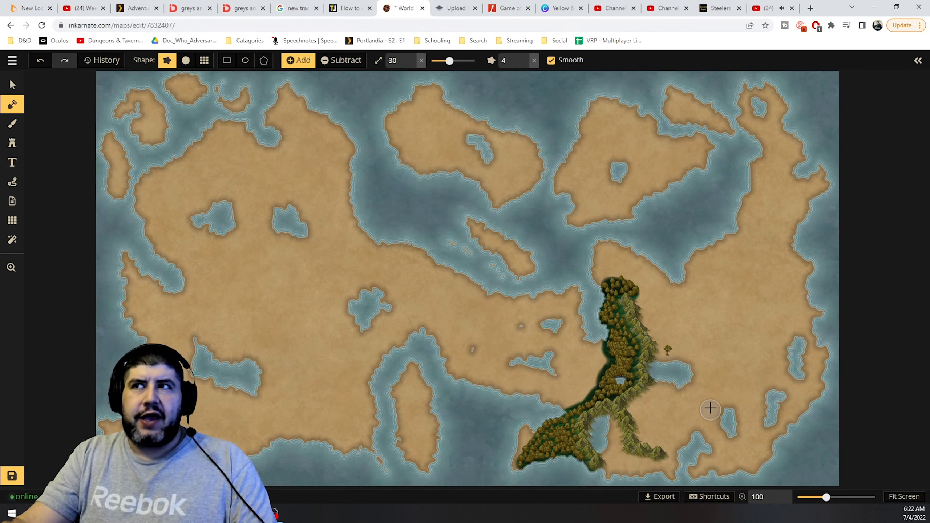
# Subtract a channel through the southeastern lakes to the east coast, separating a long coastal island, and undo the extra stroke at its northern end.
pyautogui.click(702, 442)
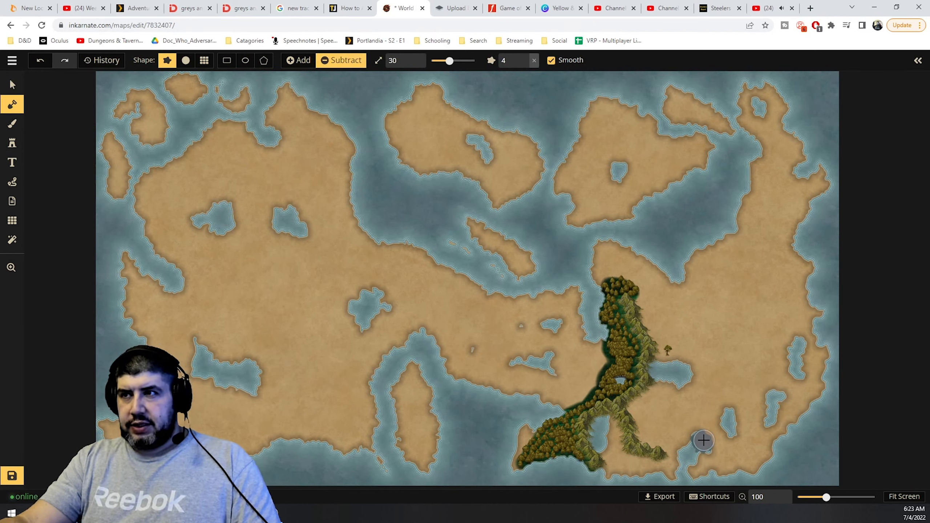
pyautogui.moveTo(703, 440)
pyautogui.mouseDown()
pyautogui.moveTo(783, 385)
pyautogui.moveTo(802, 334)
pyautogui.moveTo(820, 324)
pyautogui.mouseUp()
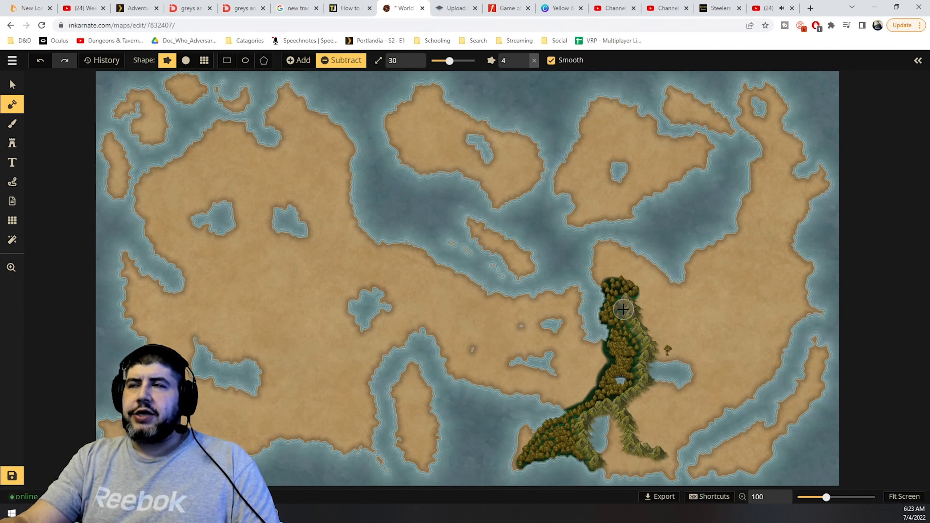
pyautogui.moveTo(801, 341)
pyautogui.mouseDown()
pyautogui.moveTo(697, 481)
pyautogui.moveTo(682, 474)
pyautogui.moveTo(679, 442)
pyautogui.moveTo(723, 424)
pyautogui.moveTo(786, 368)
pyautogui.moveTo(790, 337)
pyautogui.moveTo(812, 323)
pyautogui.mouseUp()
pyautogui.hotkey('ctrl', 'z')
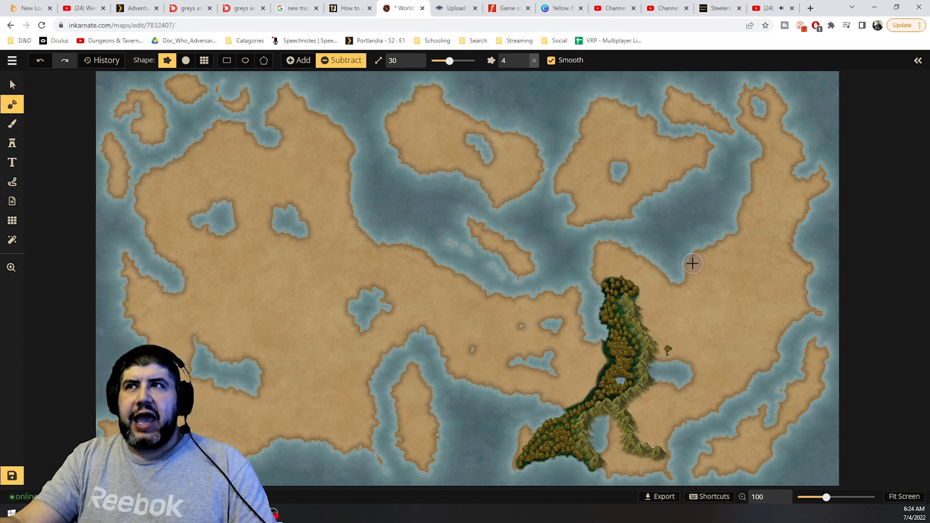
# Extend the eastern continent's northwest coast at roughness 3 and 5, fill its northern lake, and smooth the northern tip with the circle brush.
pyautogui.moveTo(692, 264)
pyautogui.mouseDown()
pyautogui.moveTo(710, 230)
pyautogui.moveTo(733, 221)
pyautogui.moveTo(736, 180)
pyautogui.mouseUp()
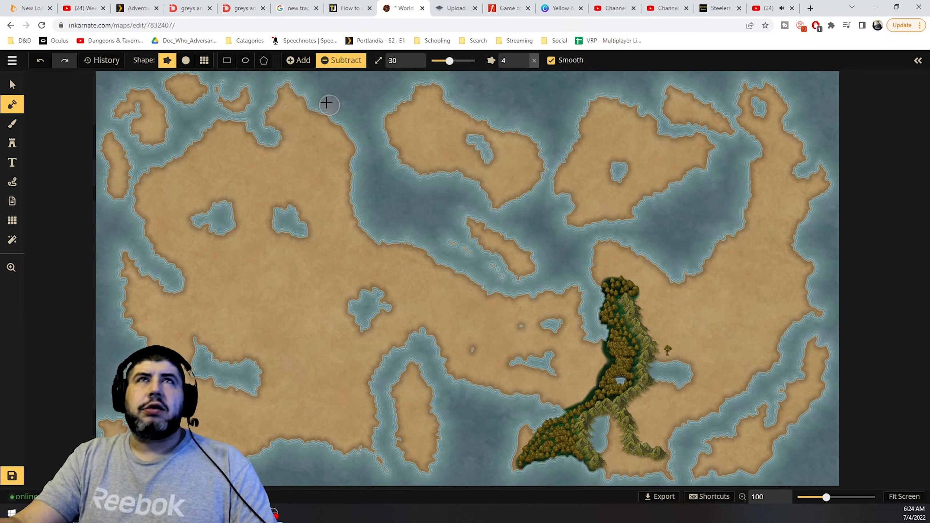
pyautogui.press('x')
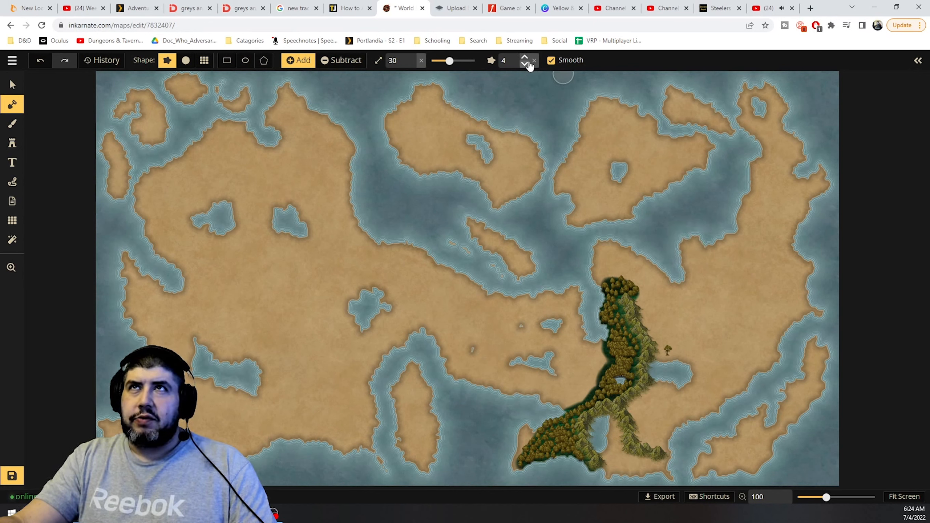
pyautogui.click(525, 65)
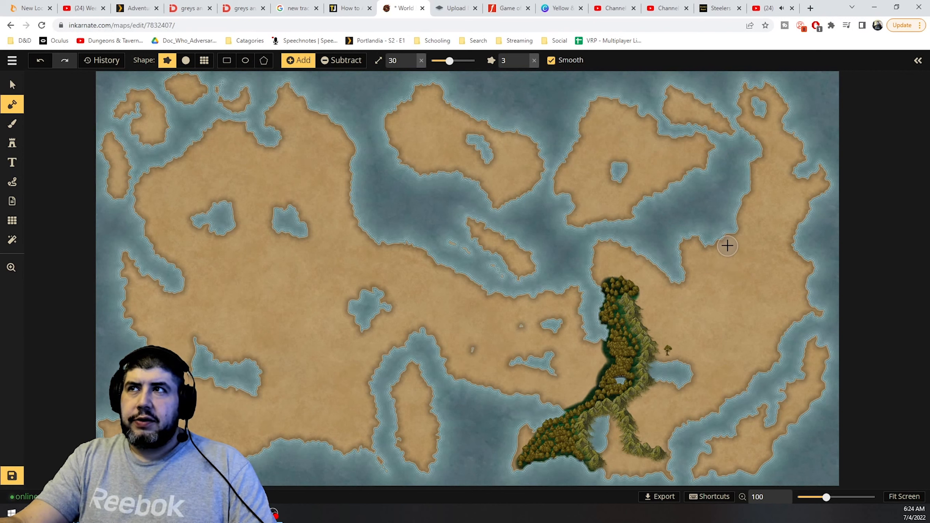
pyautogui.moveTo(727, 234)
pyautogui.mouseDown()
pyautogui.moveTo(730, 211)
pyautogui.moveTo(739, 211)
pyautogui.moveTo(714, 237)
pyautogui.mouseUp()
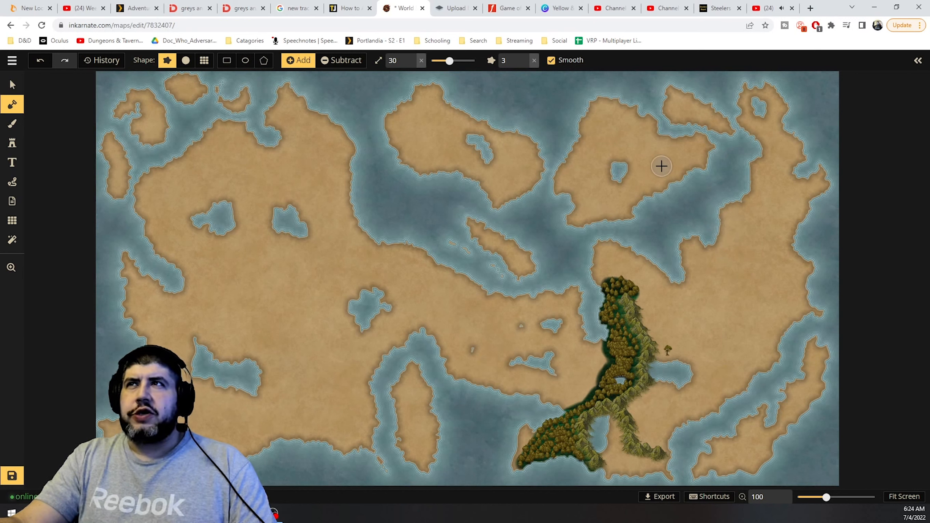
pyautogui.click(525, 57)
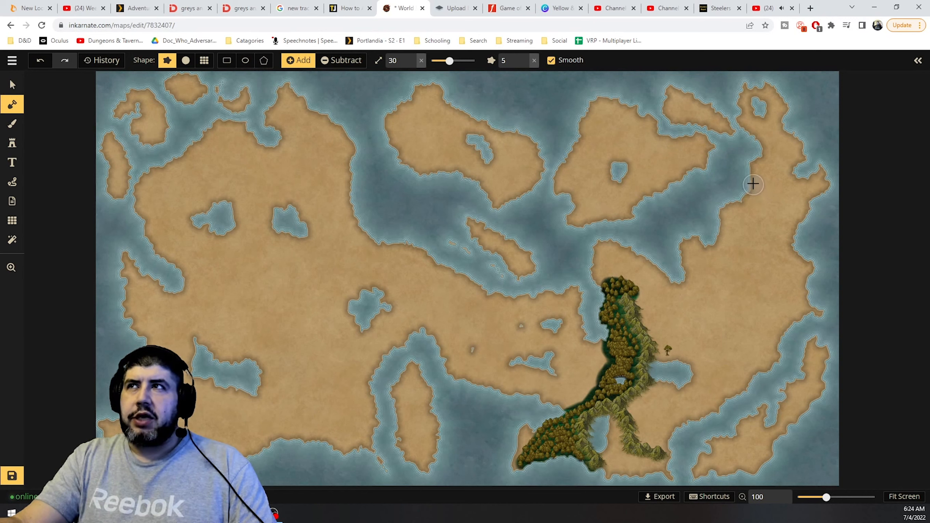
pyautogui.moveTo(753, 178)
pyautogui.mouseDown()
pyautogui.moveTo(751, 162)
pyautogui.moveTo(761, 159)
pyautogui.mouseUp()
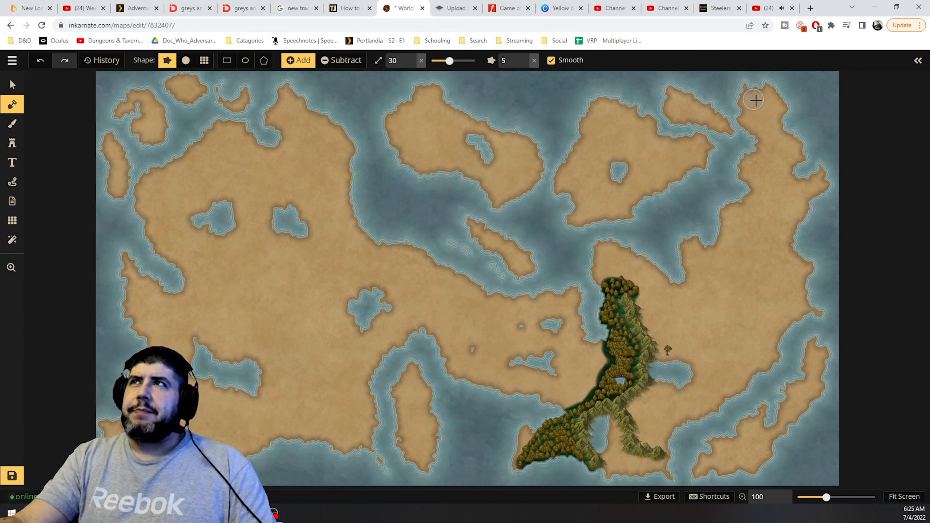
pyautogui.click(185, 60)
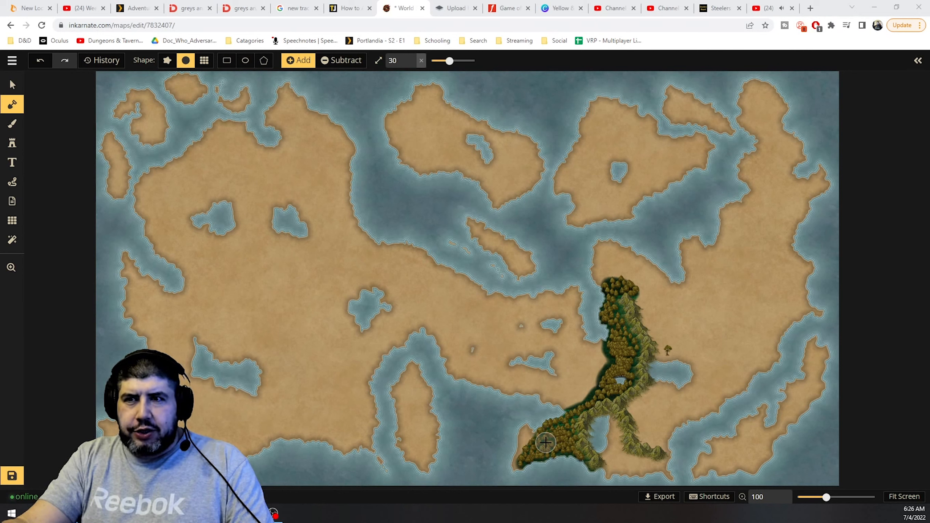
# Carve a small lake into the southwestern end of the forest by subtracting land with the rough-edged brush at size 24 and roughness 3.
pyautogui.press('x')
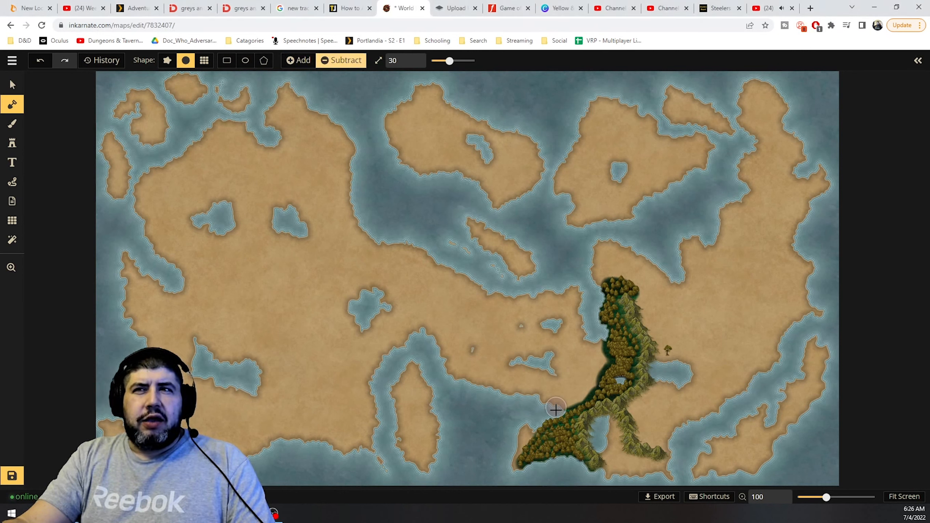
pyautogui.click(411, 63)
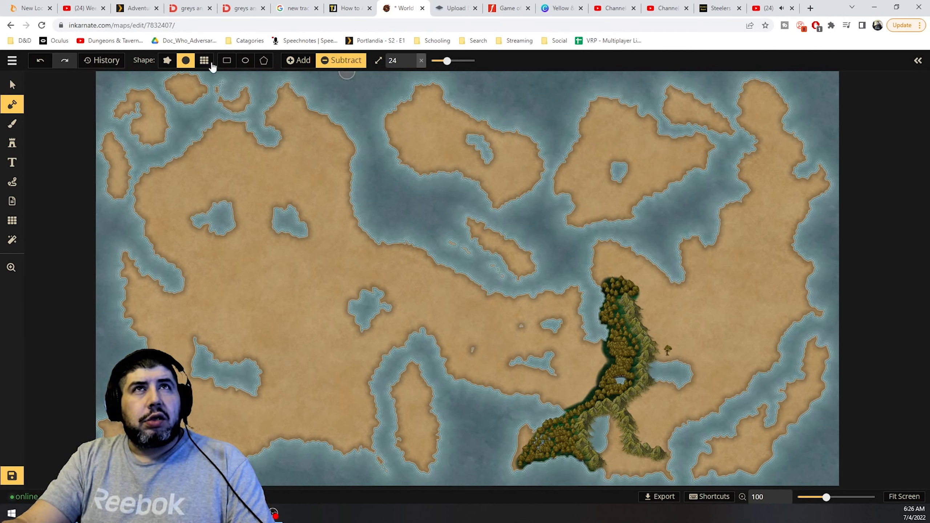
pyautogui.click(167, 60)
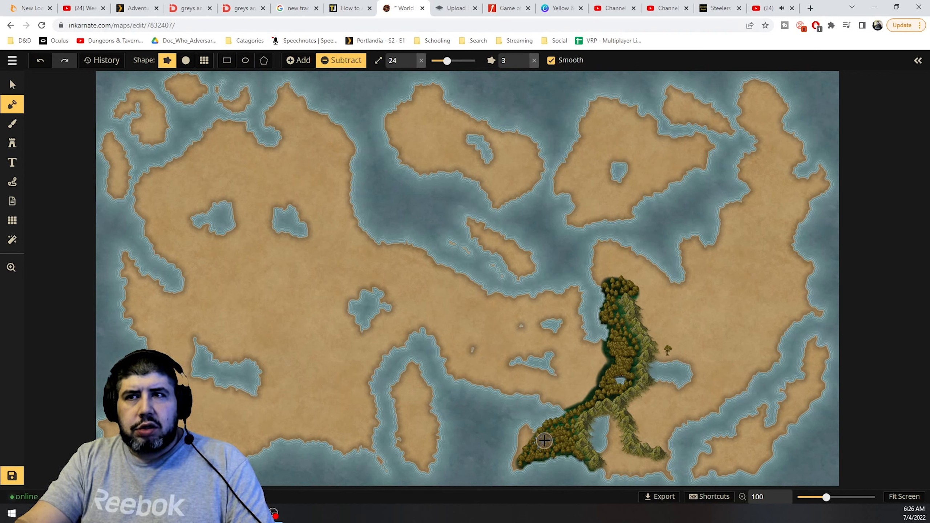
pyautogui.moveTo(544, 441); pyautogui.dragTo(548, 450)
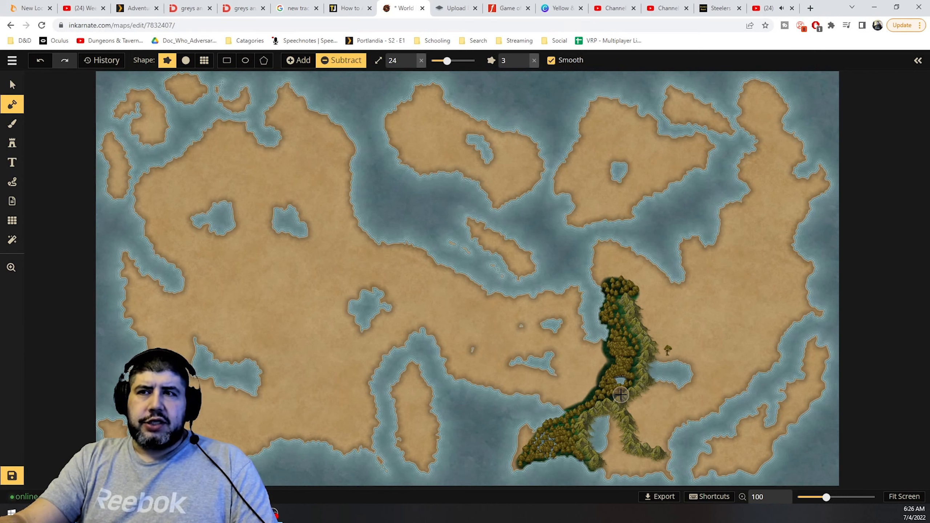
# Move the tree stamps covering the small lake at the forest's southwestern end onto the open land east of the forest.
pyautogui.press('v')
pyautogui.click(657, 404)
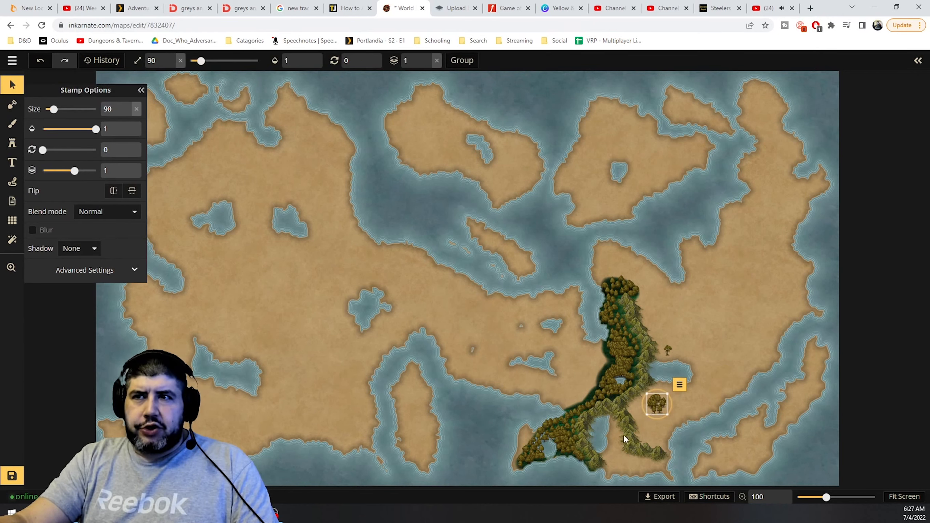
pyautogui.moveTo(545, 439); pyautogui.dragTo(651, 421)
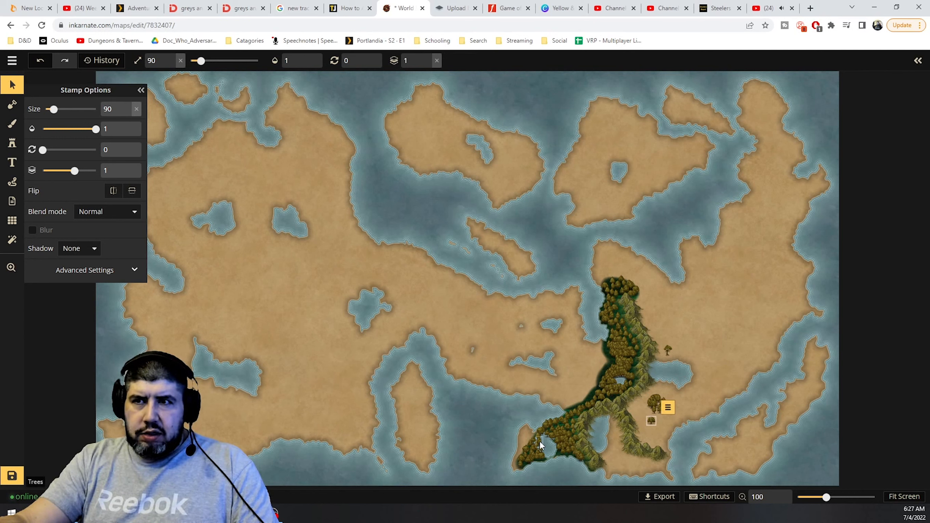
pyautogui.click(541, 440)
pyautogui.moveTo(540, 440); pyautogui.dragTo(659, 418)
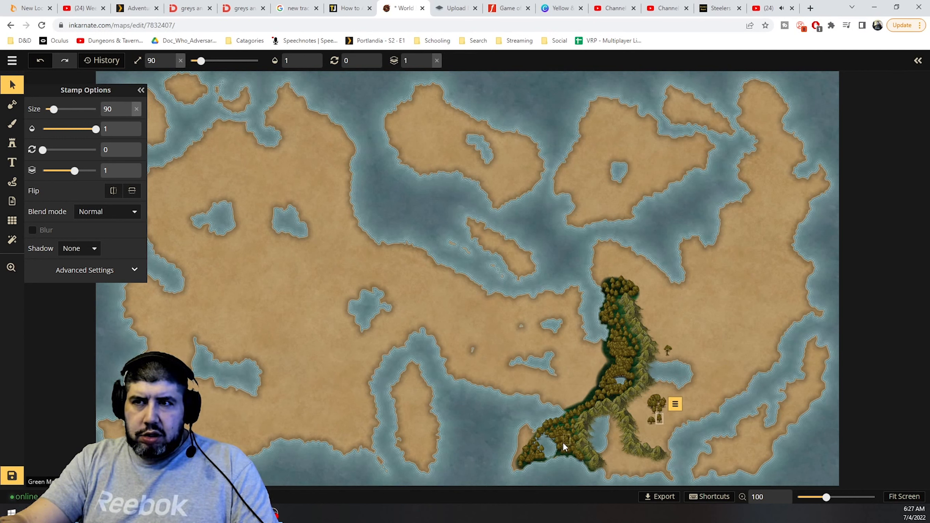
# Move another tree to the lake's northern shore and one eastern tree to its southeastern shore, and undo the last two edits.
pyautogui.click(543, 449)
pyautogui.moveTo(542, 449); pyautogui.dragTo(550, 430)
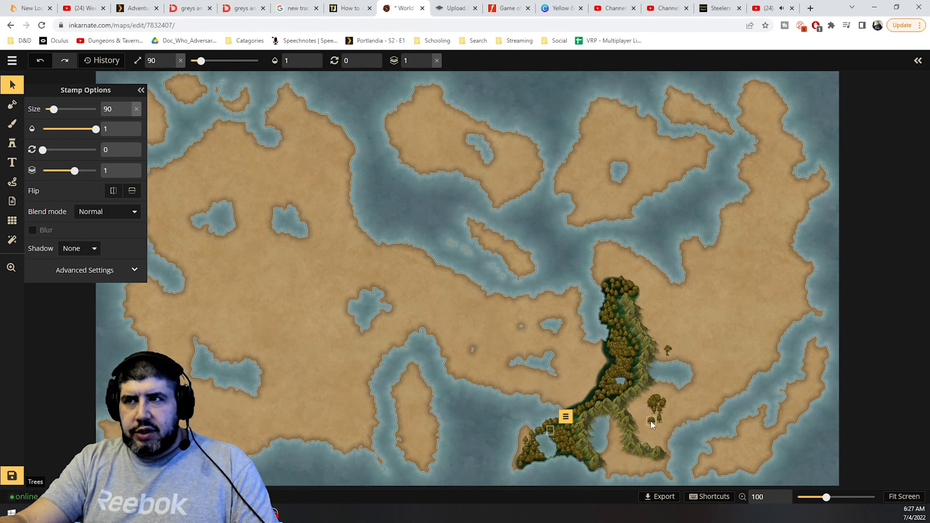
pyautogui.moveTo(650, 420); pyautogui.dragTo(541, 471)
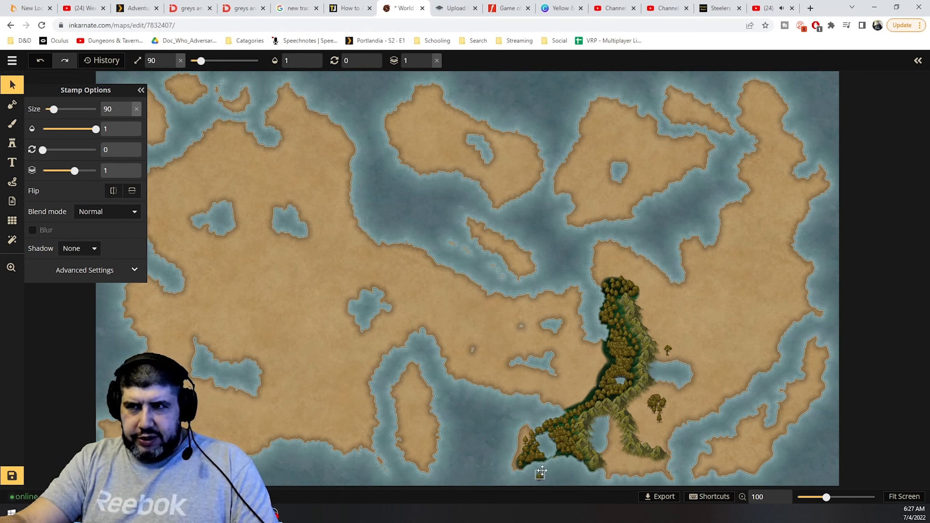
pyautogui.click(557, 453)
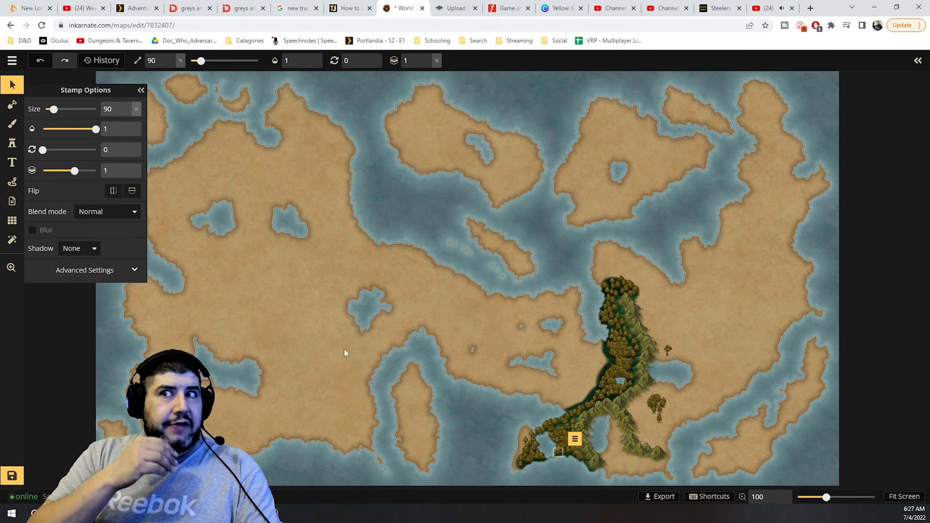
pyautogui.hotkey('ctrl', 'z')
pyautogui.hotkey('ctrl', 'z')
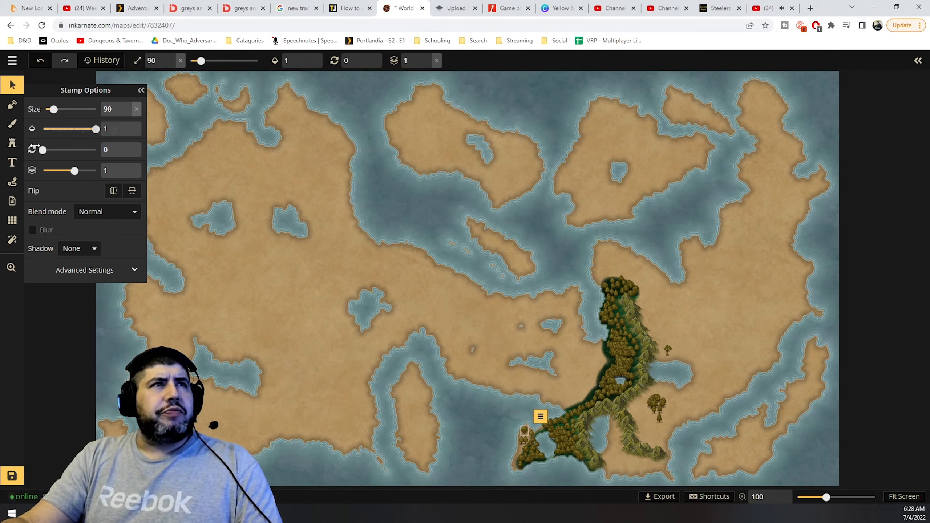
# Add land along the forest lake's northwestern shore with the circle brush at size 14, and undo the extra stroke on its southern side.
pyautogui.click(13, 107)
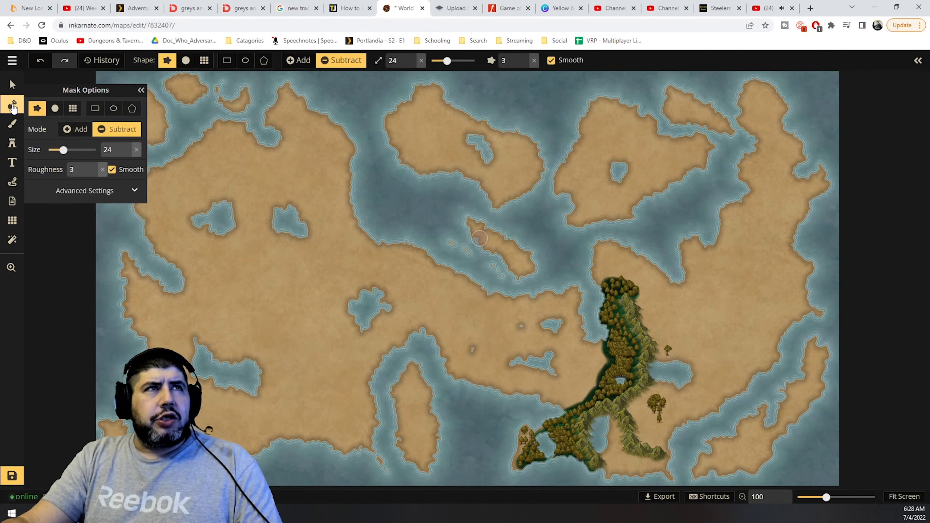
pyautogui.click(56, 108)
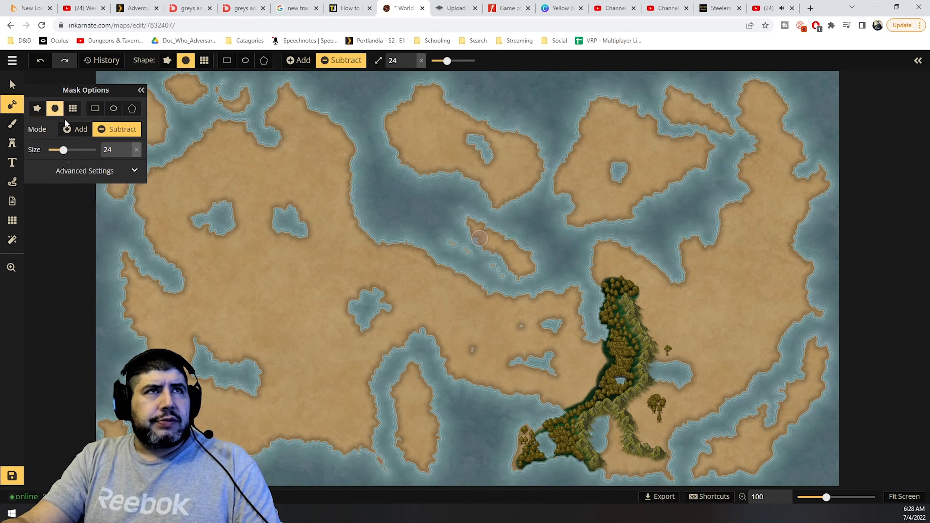
pyautogui.click(71, 132)
pyautogui.scroll(6, 125, 154)
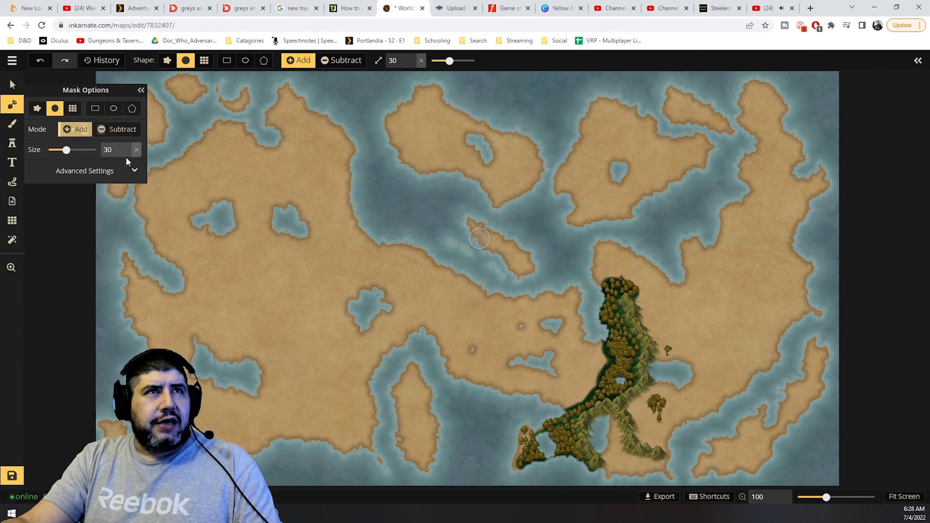
pyautogui.scroll(-15, 125, 155)
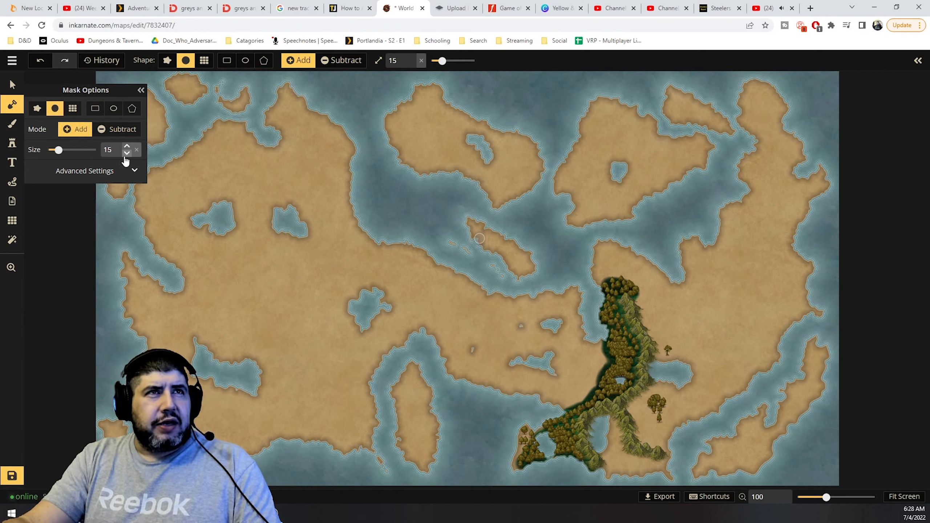
pyautogui.click(127, 154)
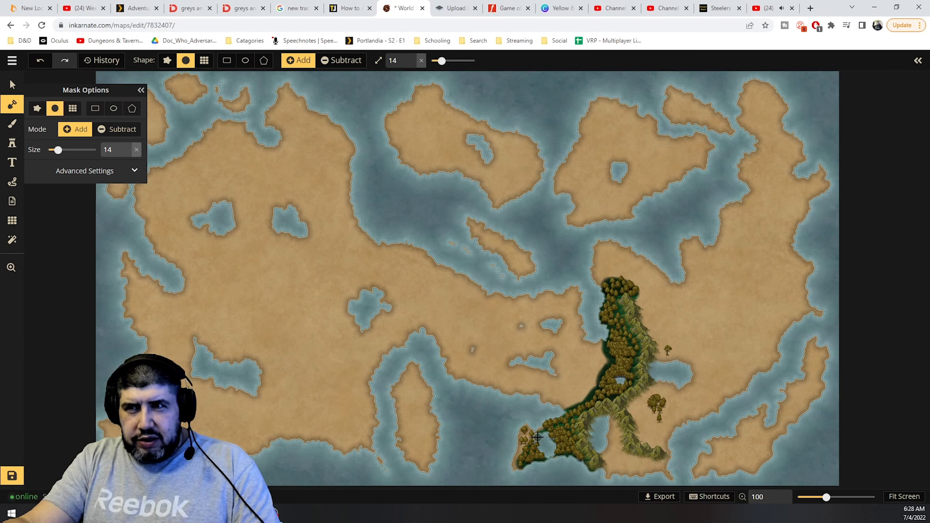
pyautogui.moveTo(538, 436); pyautogui.dragTo(542, 434)
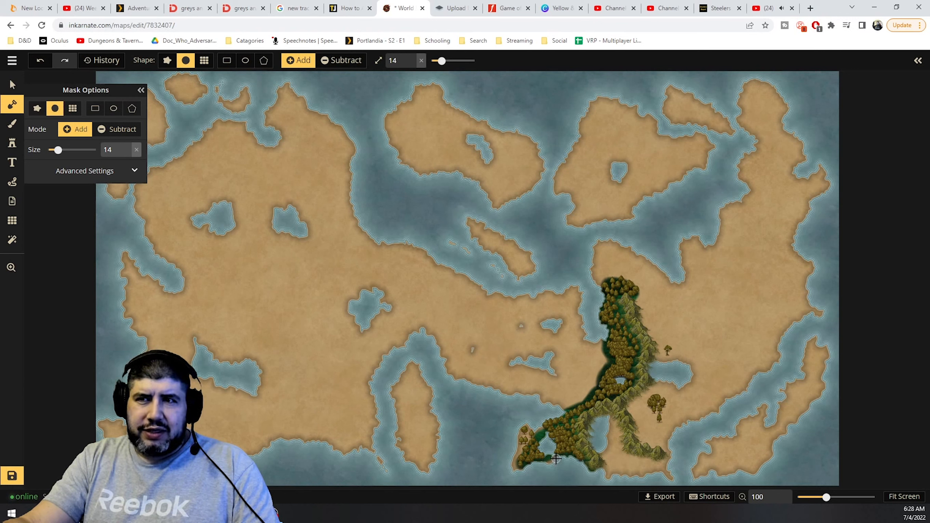
pyautogui.click(44, 62)
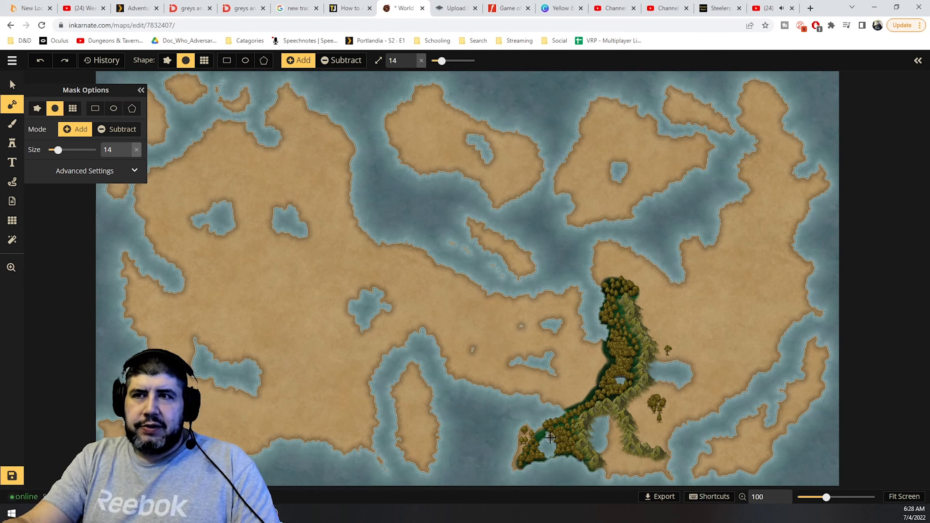
# Move the trees parked on the open eastern land back onto the forest lake's northern and southern shores.
pyautogui.press('v')
pyautogui.click(660, 402)
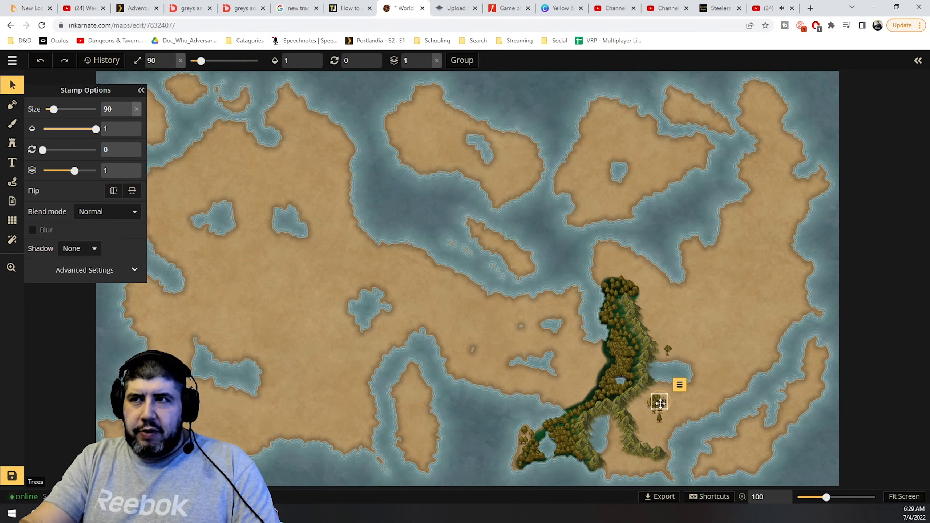
pyautogui.moveTo(659, 402); pyautogui.dragTo(545, 432)
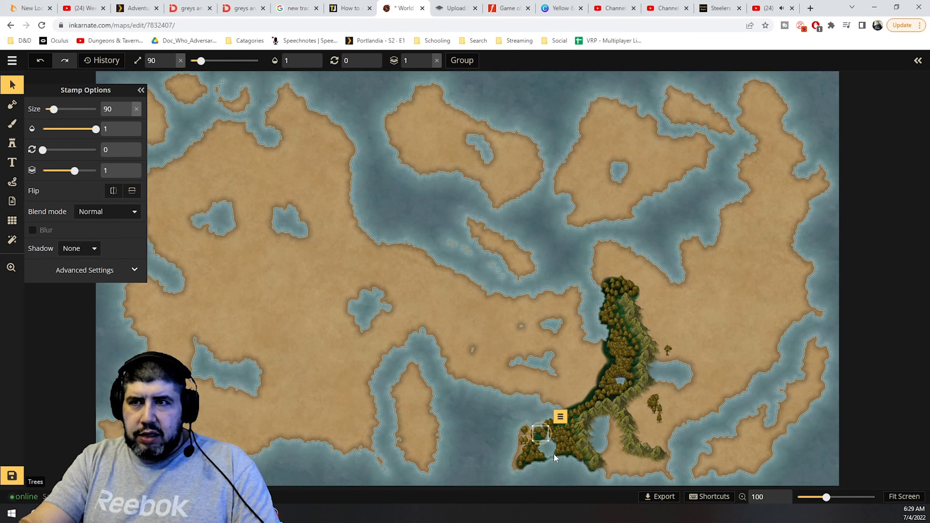
pyautogui.click(502, 435)
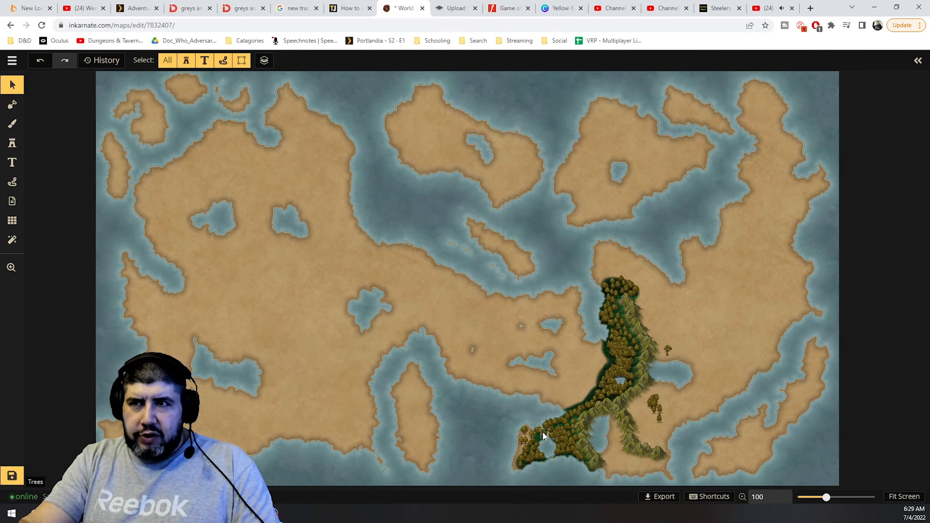
pyautogui.click(542, 432)
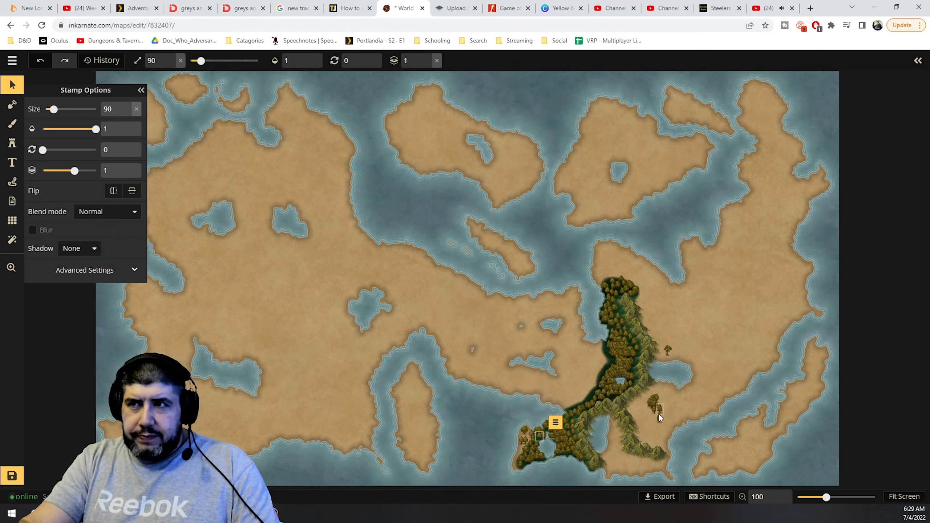
pyautogui.moveTo(658, 417); pyautogui.dragTo(560, 453)
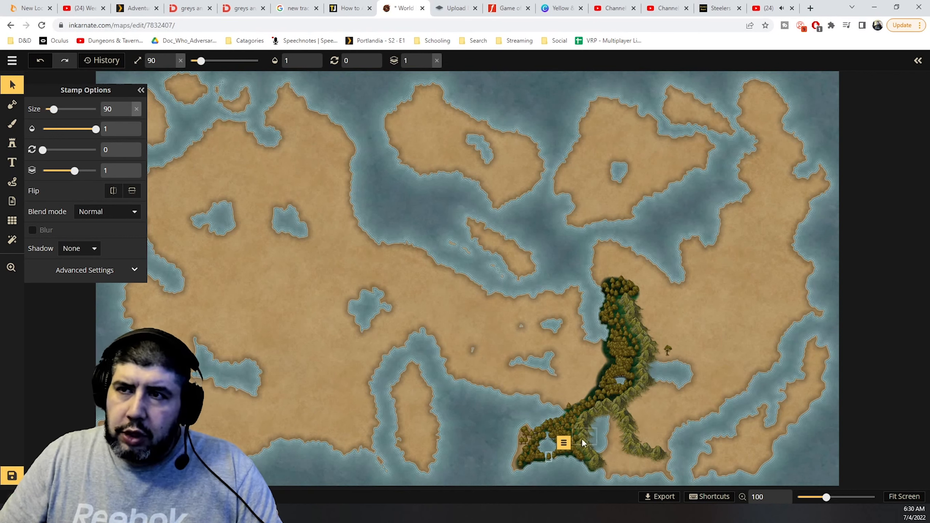
pyautogui.click(459, 416)
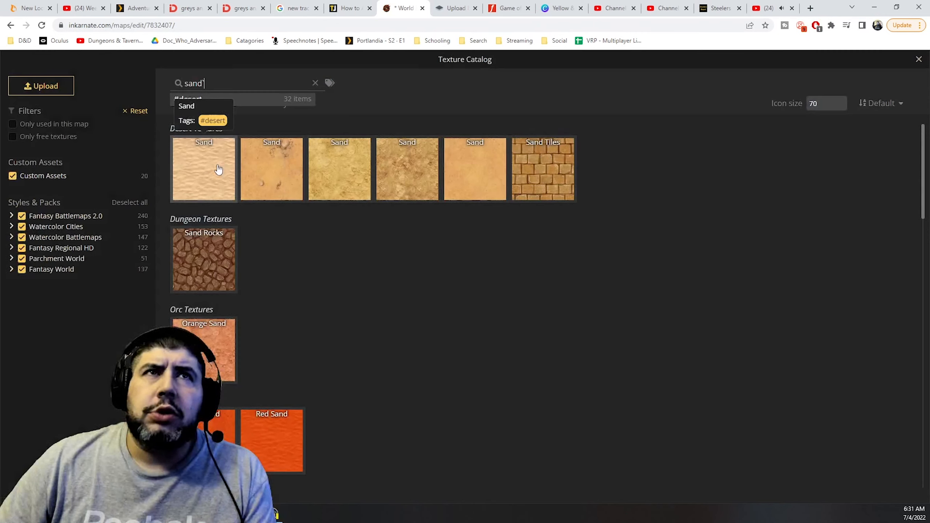
# Paint the rippled Sand texture along the western coast of the forest's southwestern tip with the circle brush at size 21.
pyautogui.click(218, 166)
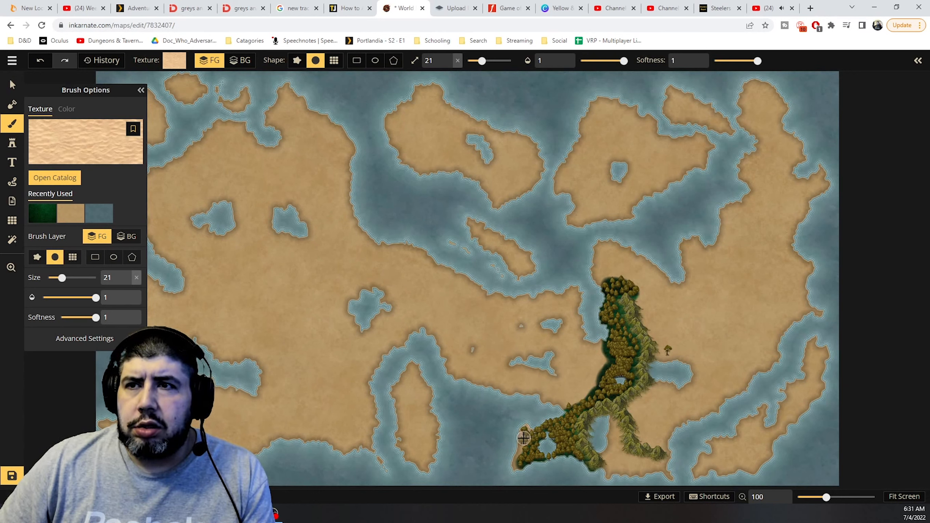
pyautogui.moveTo(529, 434); pyautogui.dragTo(515, 470)
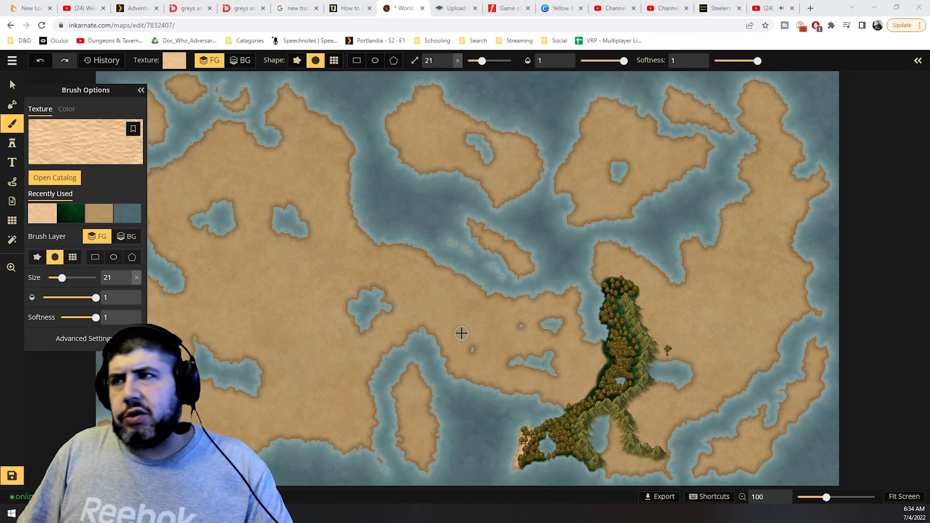
# Stamp a band of random trees at size 90 across the land between the two small lakes west of the forest.
pyautogui.press('s')
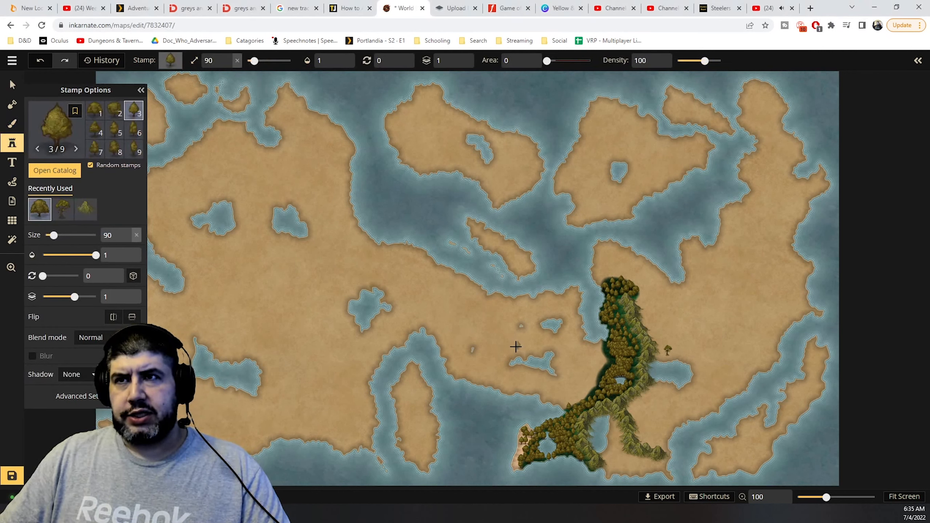
pyautogui.click(518, 348)
pyautogui.moveTo(520, 348)
pyautogui.mouseDown()
pyautogui.moveTo(554, 346)
pyautogui.moveTo(536, 325)
pyautogui.moveTo(550, 340)
pyautogui.mouseUp()
pyautogui.click(548, 340)
pyautogui.click(549, 341)
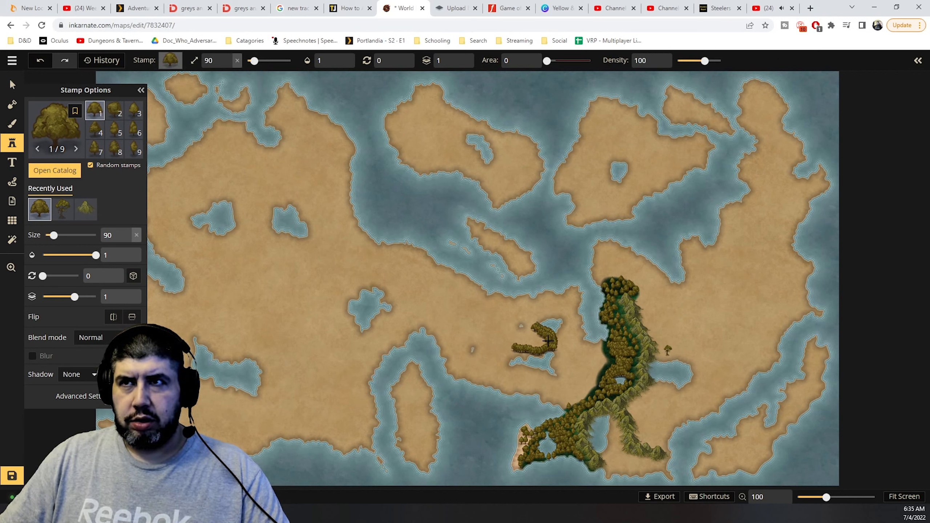
pyautogui.click(538, 345)
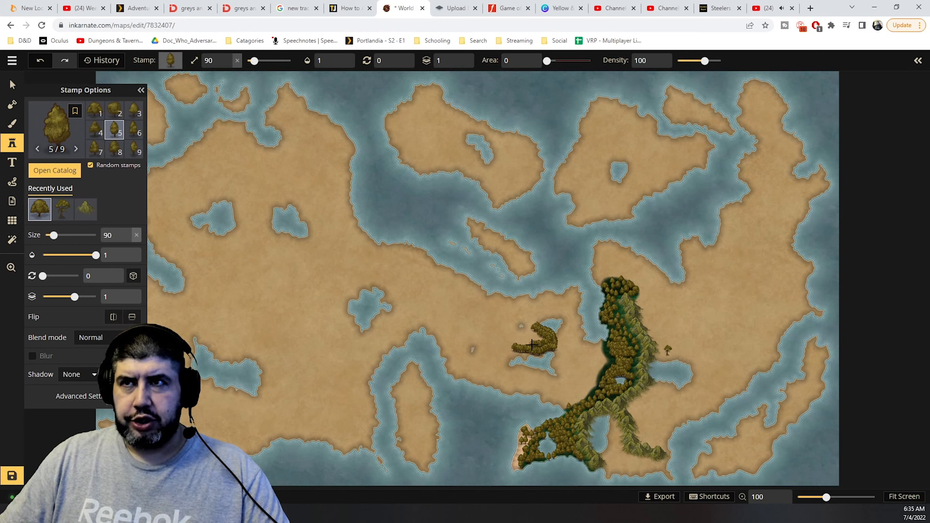
pyautogui.click(531, 345)
pyautogui.click(524, 344)
pyautogui.click(521, 344)
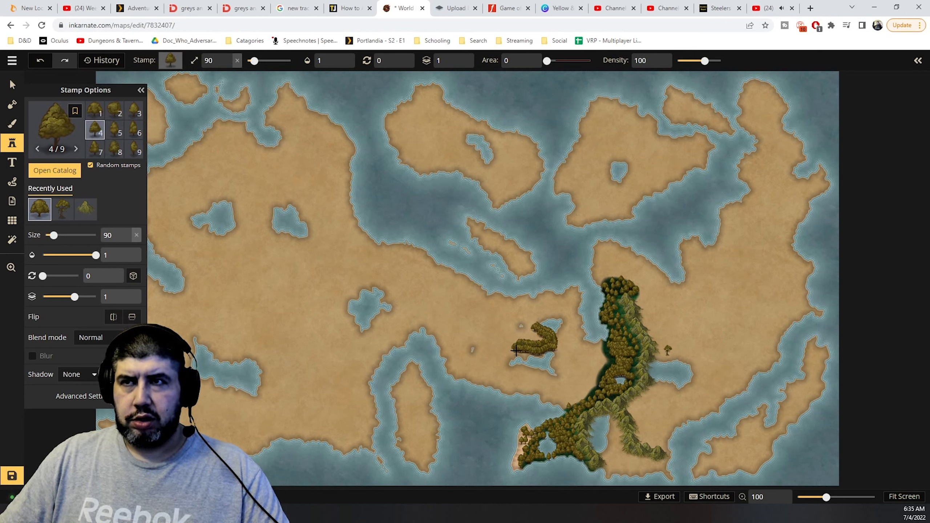
pyautogui.click(519, 352)
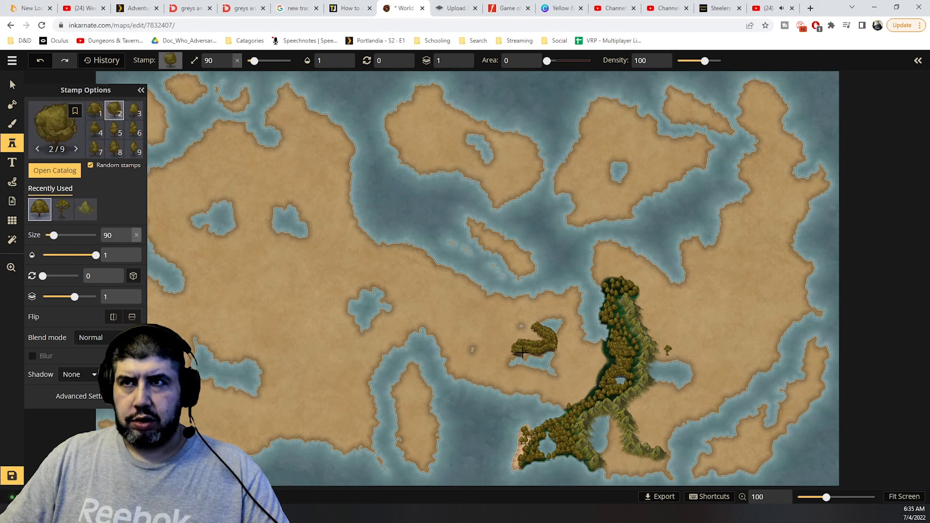
pyautogui.click(523, 352)
pyautogui.click(525, 350)
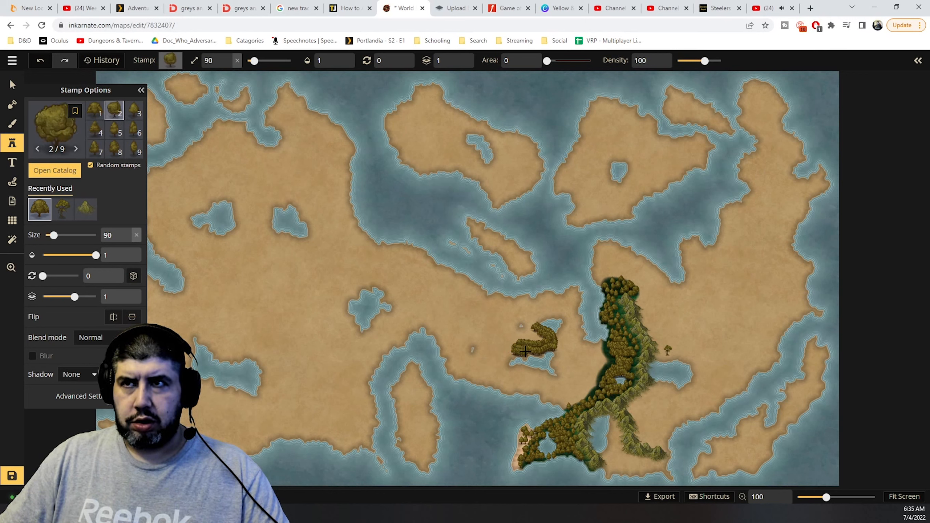
pyautogui.click(523, 360)
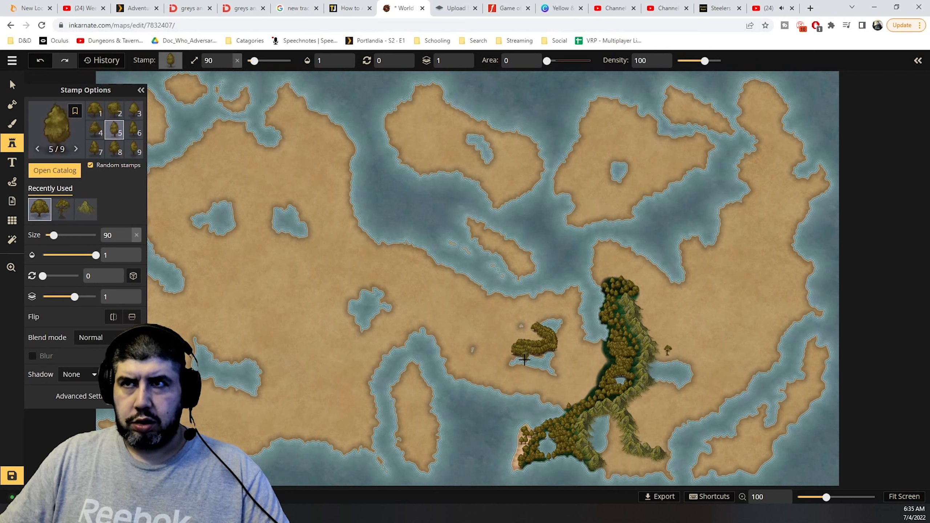
pyautogui.click(526, 357)
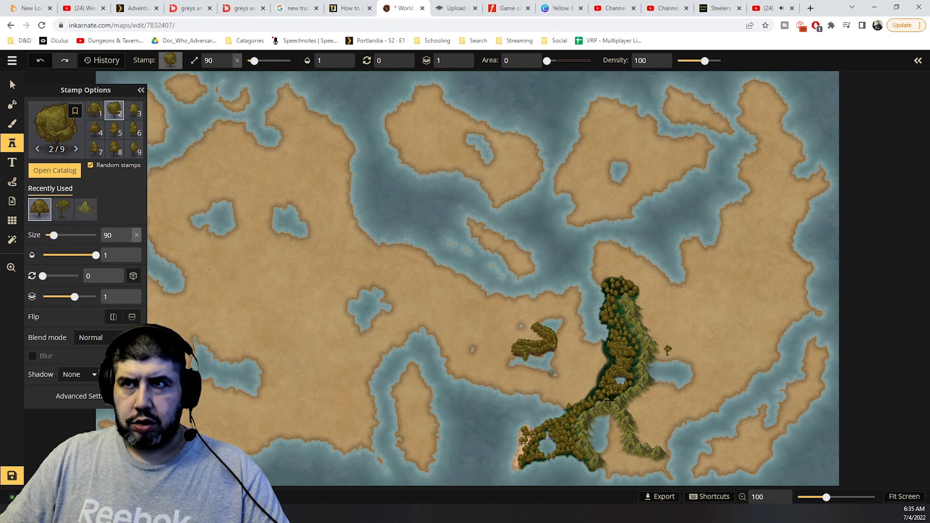
# Ring the northern small lake with random trees and extend the trees down the southern lake's eastern shore.
pyautogui.moveTo(566, 333); pyautogui.dragTo(558, 365)
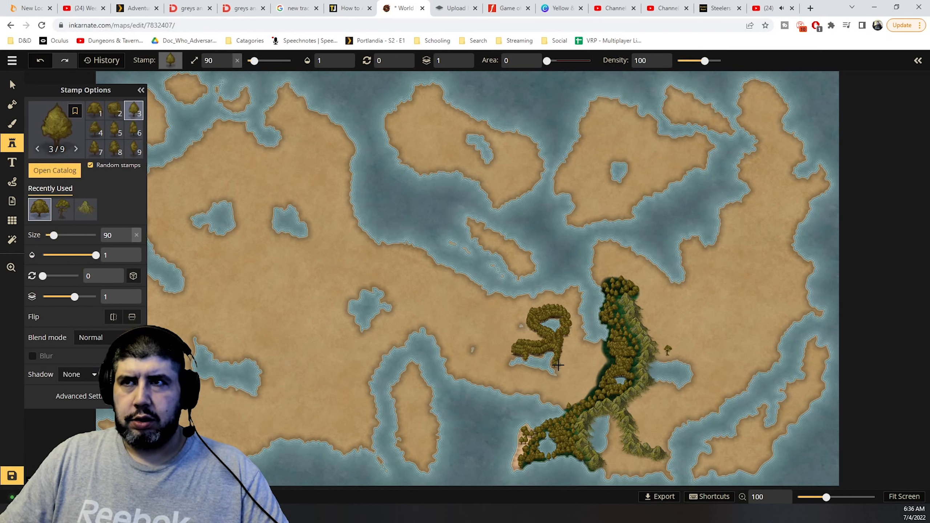
pyautogui.click(559, 366)
pyautogui.click(559, 370)
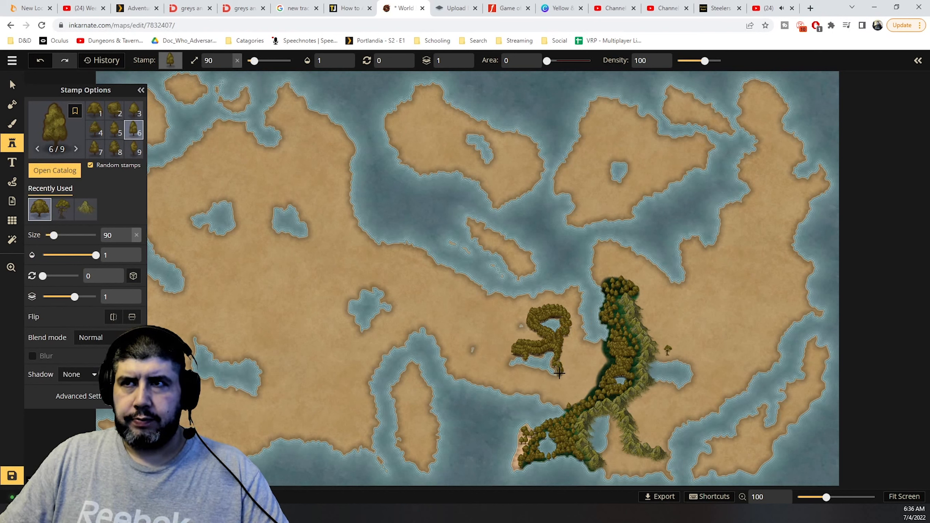
# Stamp random trees along the southern lake's southern and western shores to close the ring around it.
pyautogui.click(557, 375)
pyautogui.click(549, 378)
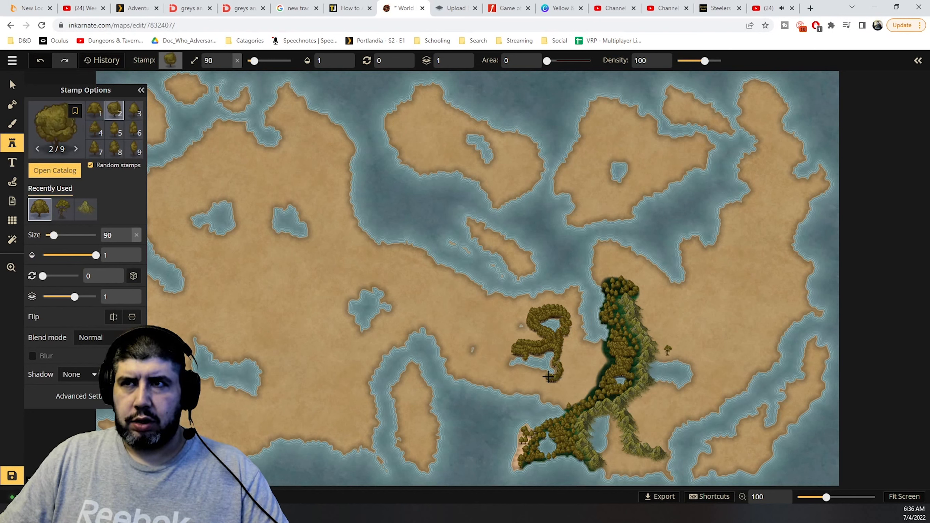
pyautogui.click(546, 376)
pyautogui.click(541, 376)
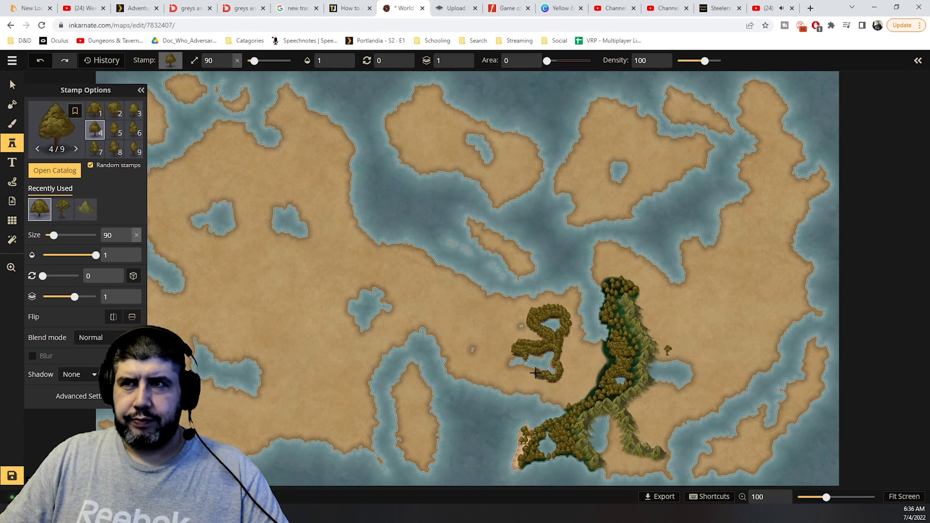
pyautogui.click(534, 373)
pyautogui.click(528, 371)
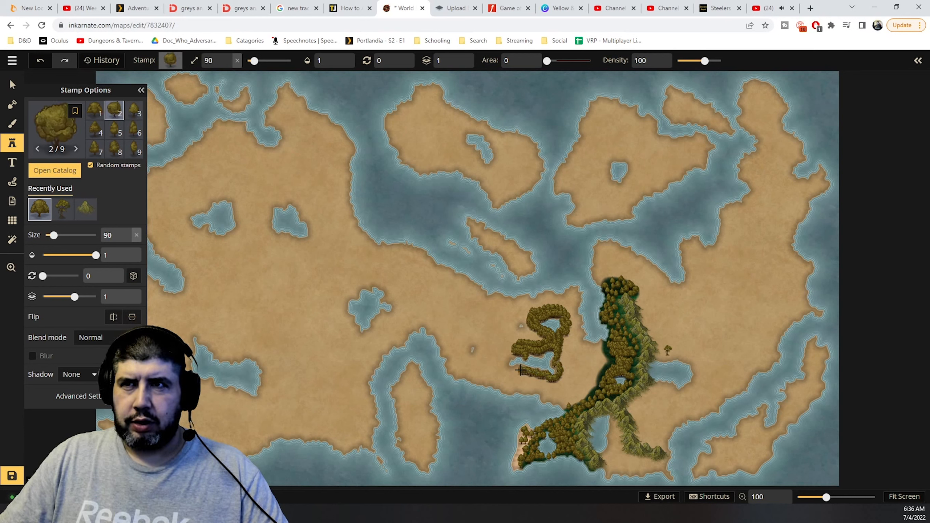
pyautogui.click(513, 354)
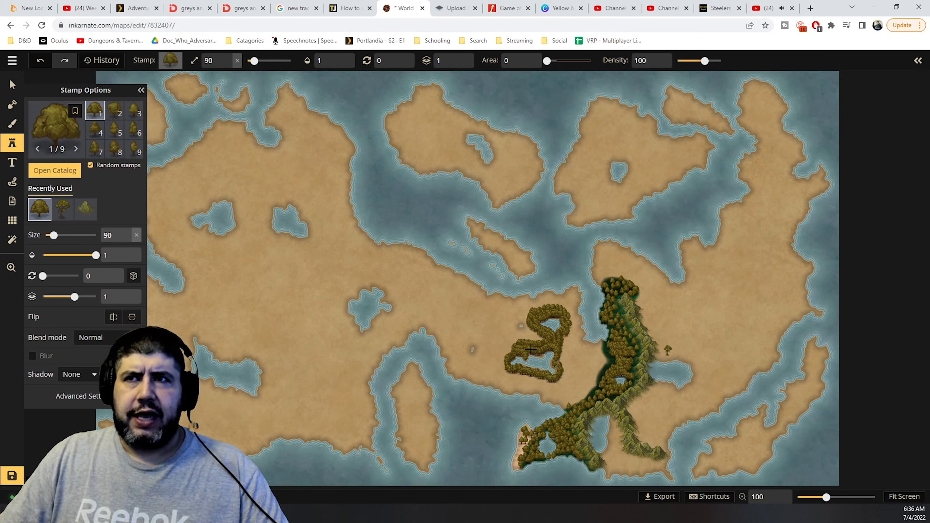
# Thicken the tree ring around the southern lake with more random trees along its southern, western and northwestern edges.
pyautogui.click(527, 370)
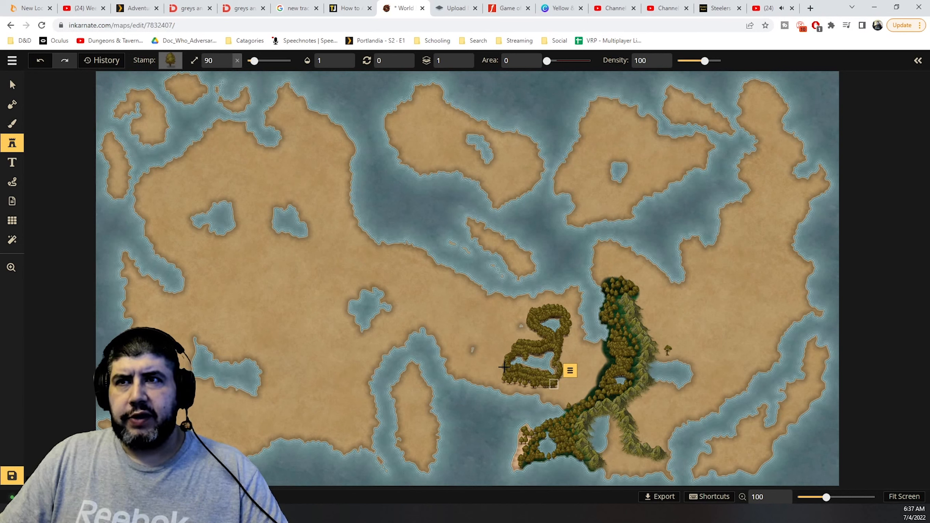
pyautogui.click(500, 363)
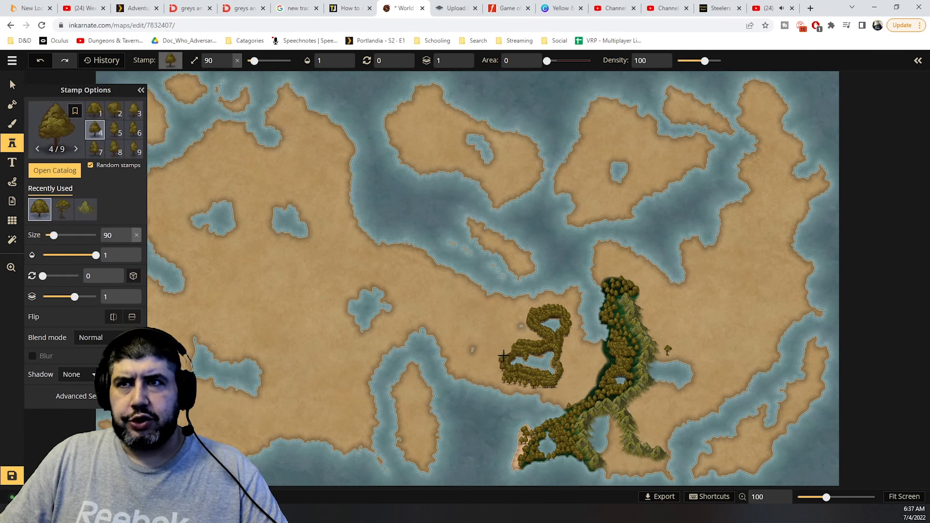
pyautogui.click(503, 355)
pyautogui.click(505, 354)
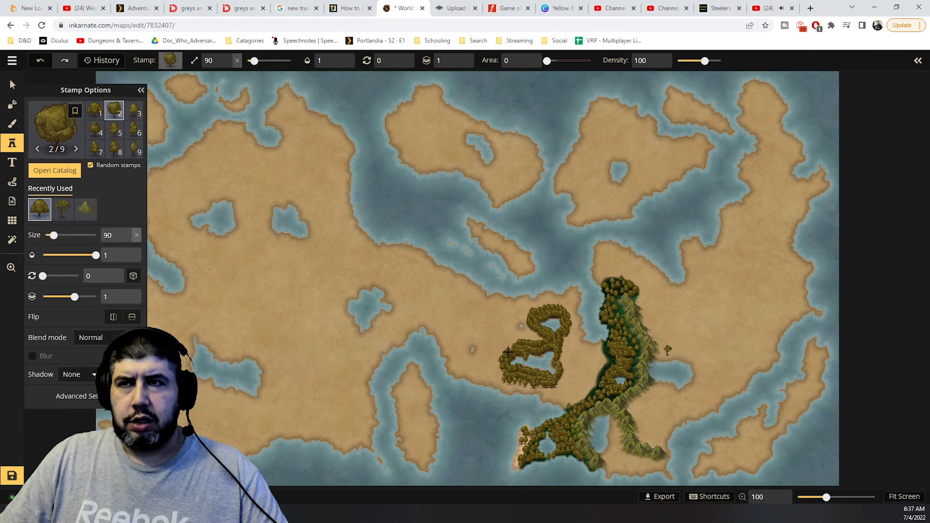
pyautogui.click(509, 346)
pyautogui.click(511, 344)
pyautogui.click(516, 341)
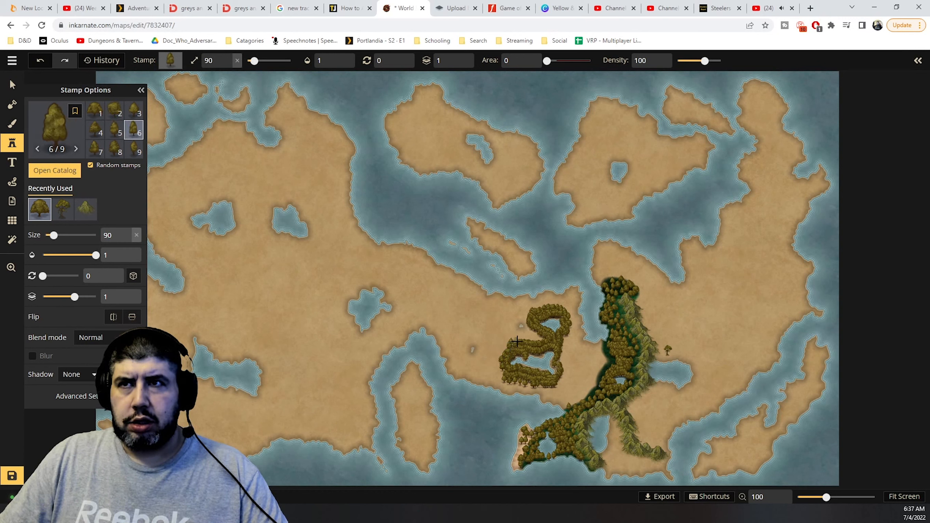
# Add random trees along the northern edge of the band between the two lakes, up to the northern lake's southwestern side.
pyautogui.click(518, 340)
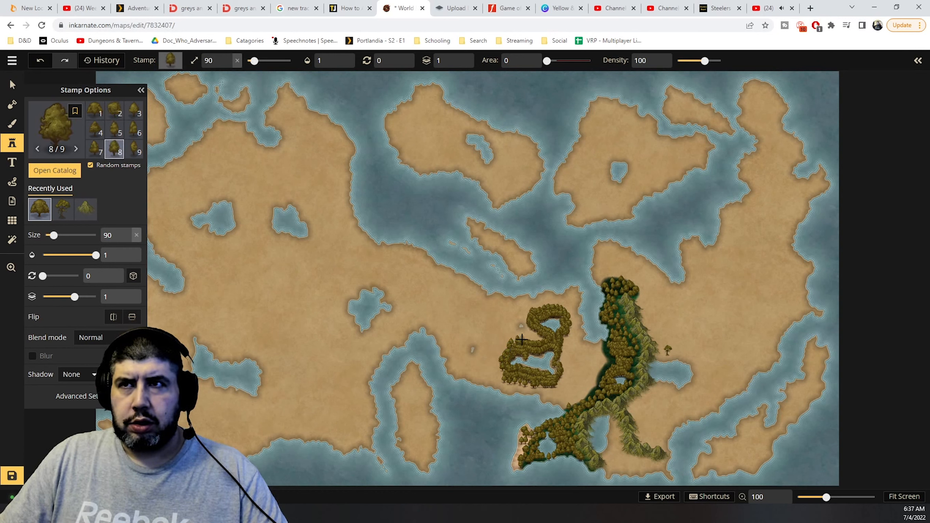
pyautogui.click(523, 341)
pyautogui.click(537, 338)
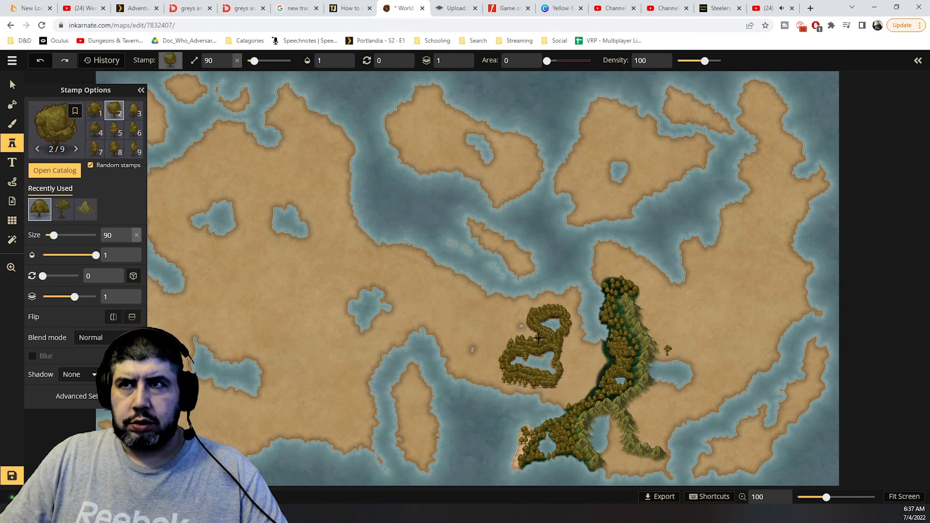
pyautogui.click(542, 336)
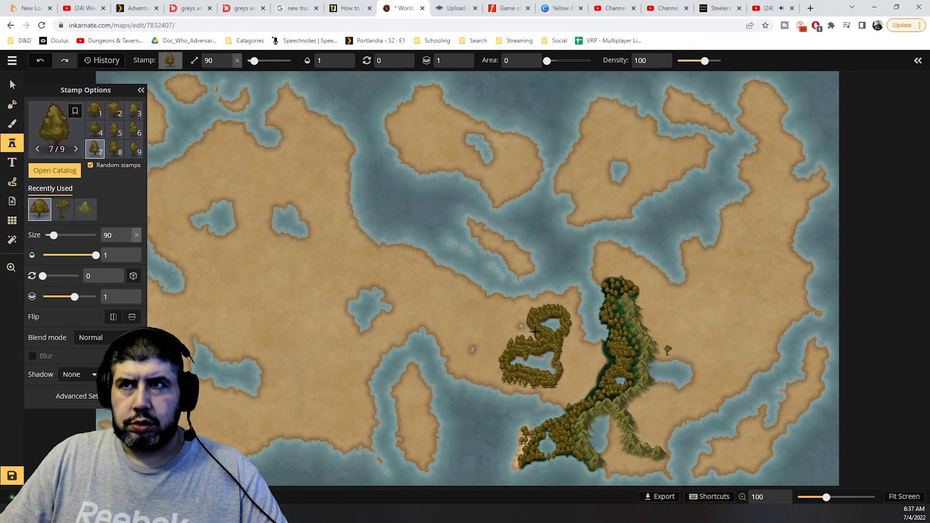
pyautogui.click(534, 332)
pyautogui.click(534, 339)
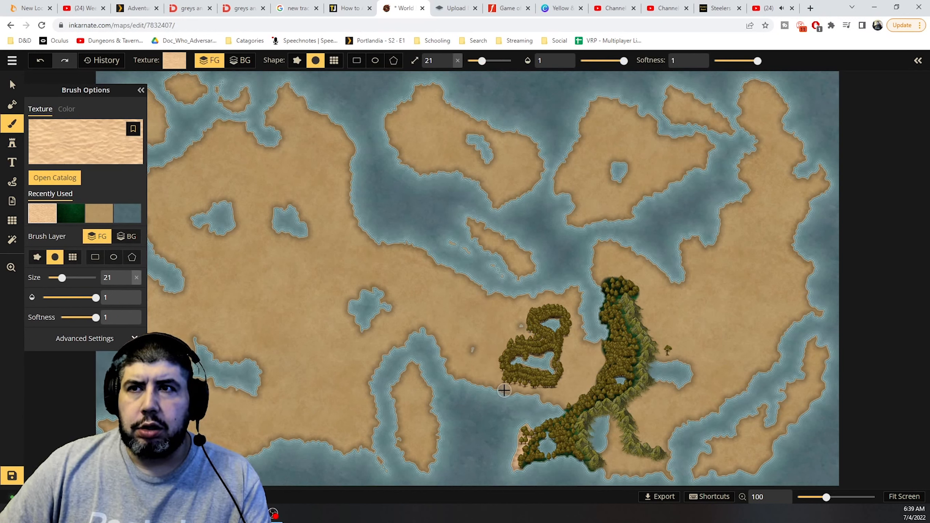
# Paint the rippled sand texture along the coast south of the lake grove with the circle brush at size 21.
pyautogui.moveTo(503, 388); pyautogui.dragTo(554, 402)
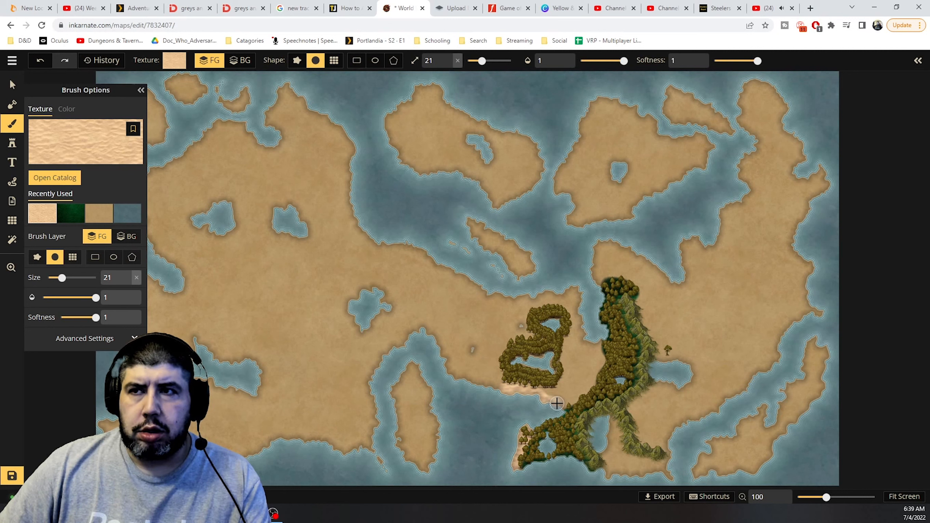
pyautogui.click(560, 405)
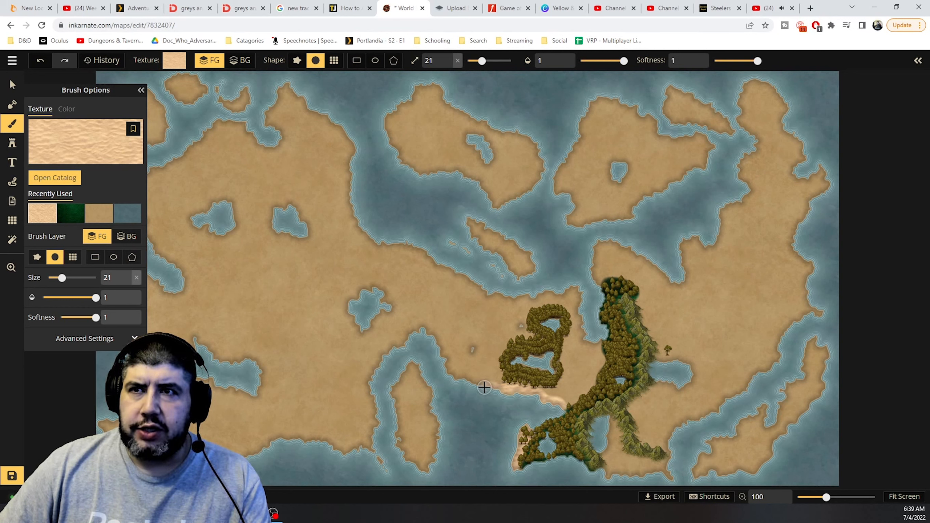
pyautogui.moveTo(481, 386); pyautogui.dragTo(457, 376)
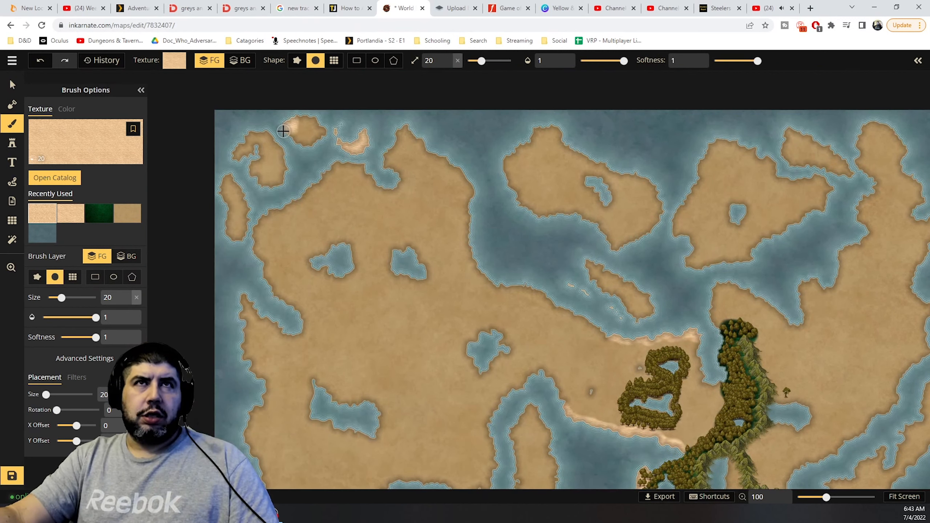
# Cover the small northwestern islands with the fine-grained sand texture using the circle brush at size 20.
pyautogui.moveTo(285, 129)
pyautogui.mouseDown()
pyautogui.moveTo(316, 127)
pyautogui.moveTo(291, 135)
pyautogui.moveTo(311, 139)
pyautogui.moveTo(322, 131)
pyautogui.moveTo(265, 164)
pyautogui.mouseUp()
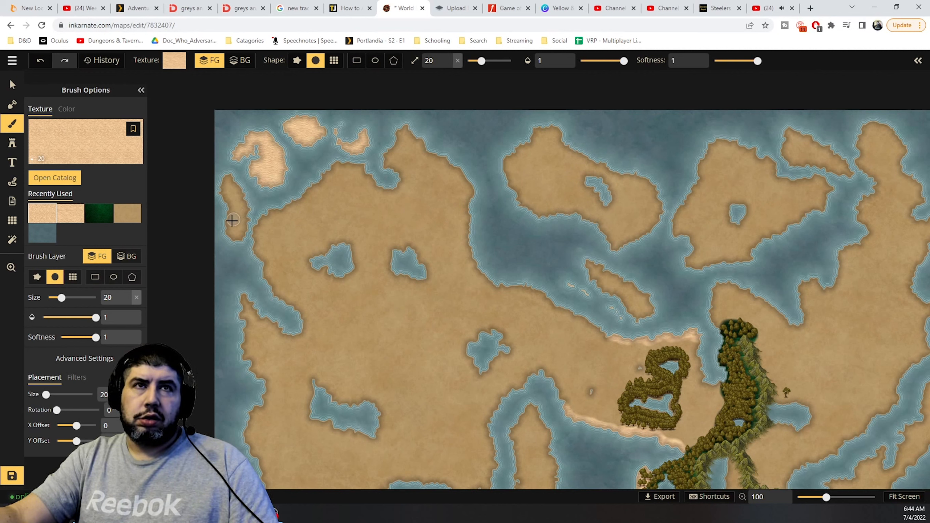
pyautogui.moveTo(236, 193)
pyautogui.mouseDown()
pyautogui.moveTo(223, 175)
pyautogui.moveTo(232, 220)
pyautogui.mouseUp()
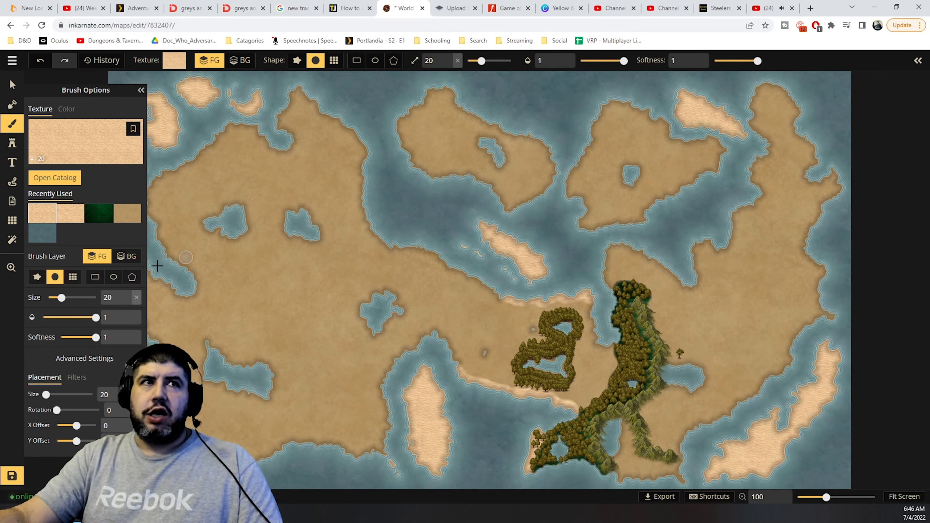
# Stamp random trees at size 90 along the southern lake's inner shores and across its narrow western part.
pyautogui.click(12, 267)
pyautogui.moveTo(238, 256)
pyautogui.mouseDown()
pyautogui.moveTo(311, 172)
pyautogui.moveTo(145, 172)
pyautogui.moveTo(176, 312)
pyautogui.mouseUp()
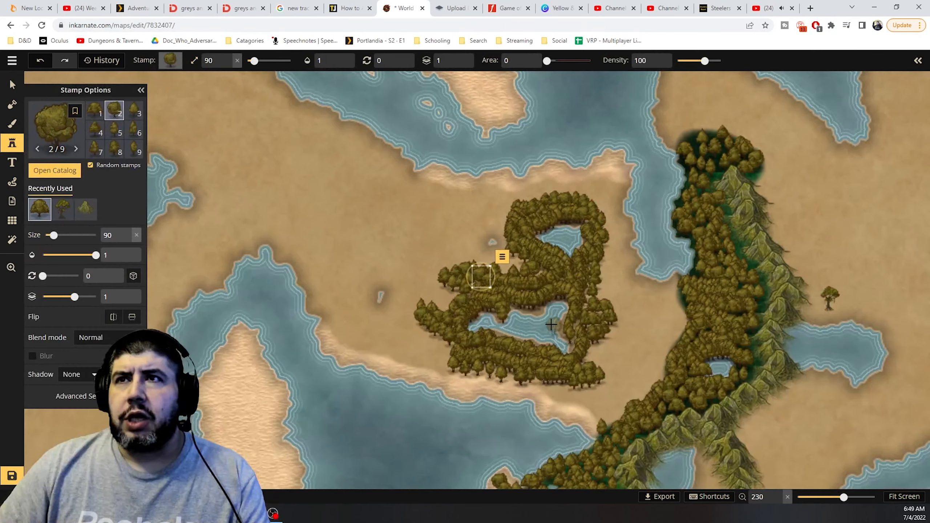
pyautogui.scroll(5, 547, 326)
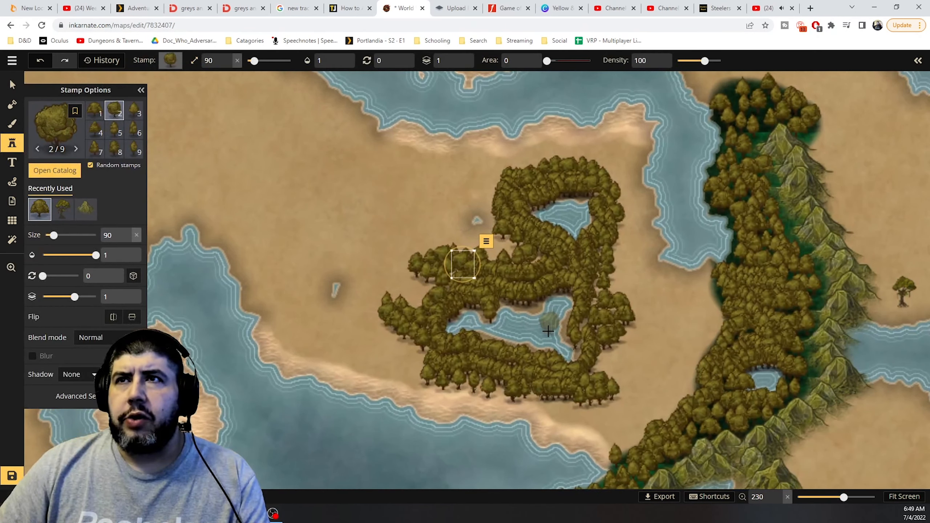
pyautogui.scroll(3, 547, 326)
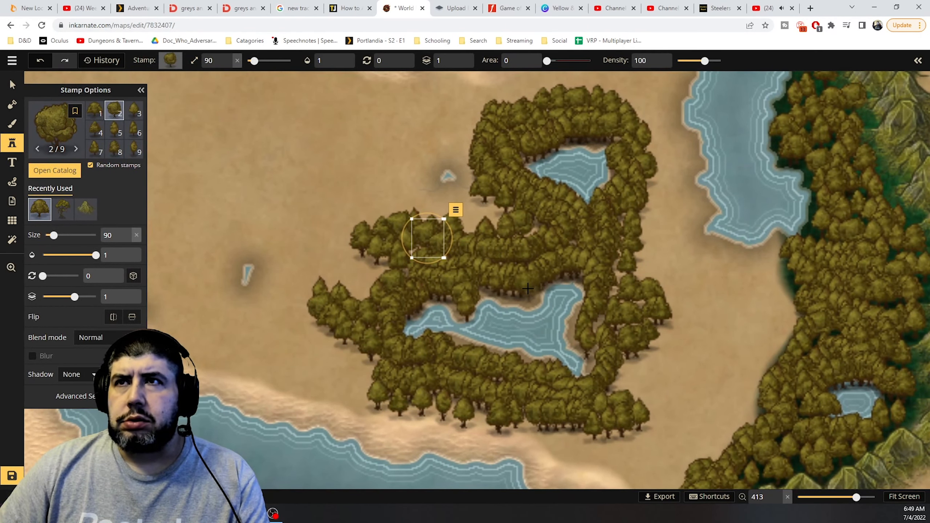
pyautogui.moveTo(527, 286)
pyautogui.mouseDown()
pyautogui.moveTo(454, 295)
pyautogui.moveTo(465, 318)
pyautogui.moveTo(487, 308)
pyautogui.moveTo(485, 295)
pyautogui.moveTo(526, 294)
pyautogui.moveTo(552, 315)
pyautogui.moveTo(574, 308)
pyautogui.moveTo(572, 338)
pyautogui.moveTo(588, 353)
pyautogui.moveTo(586, 368)
pyautogui.moveTo(460, 333)
pyautogui.mouseUp()
pyautogui.click(458, 334)
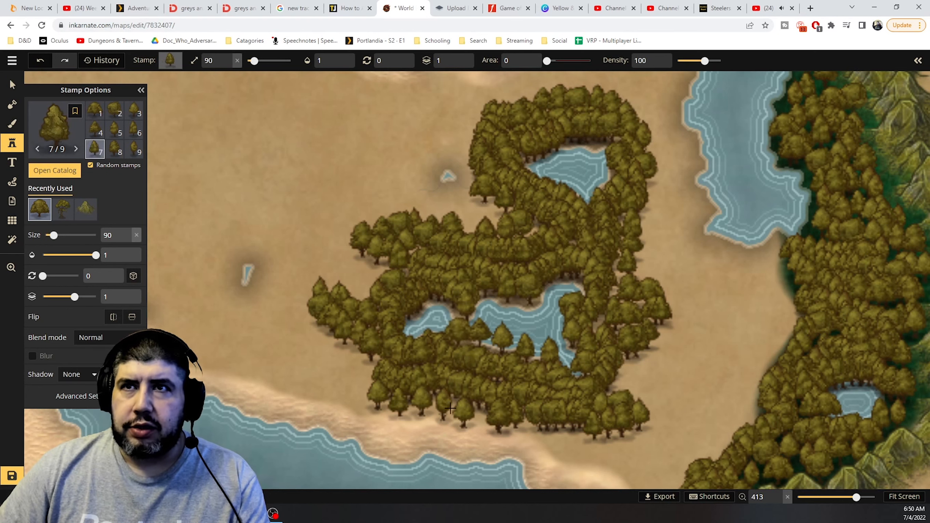
# Fill gaps in the eastern forest with random trees at size 90 along the mountain range and at its northern end.
pyautogui.scroll(-1, 454, 305)
pyautogui.scroll(-2, 475, 304)
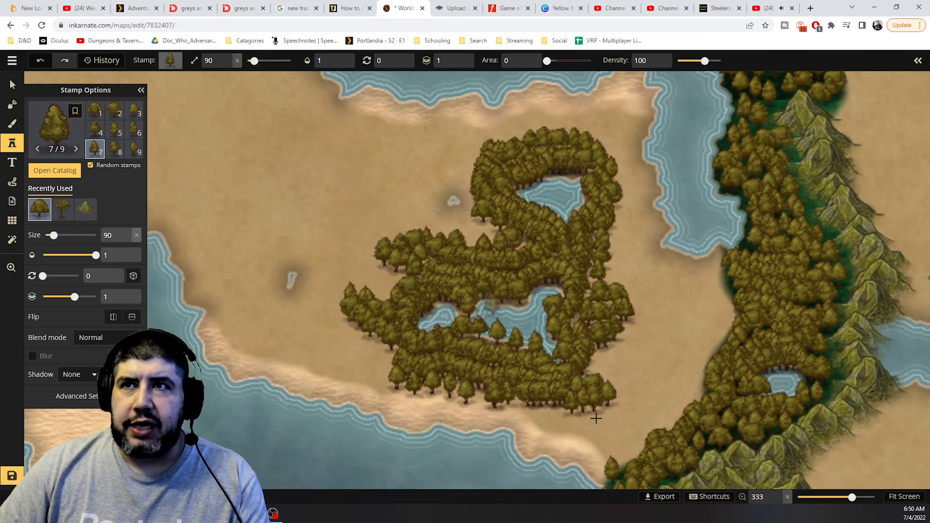
pyautogui.click(899, 497)
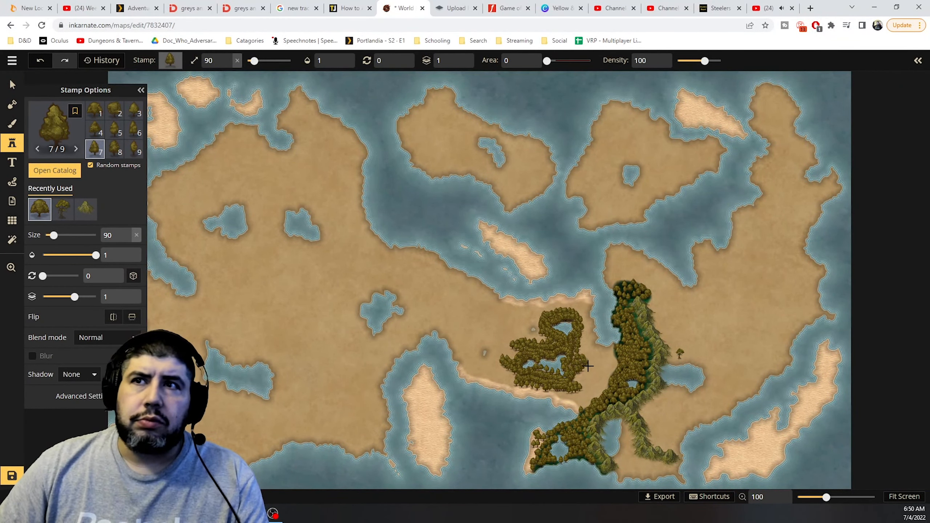
pyautogui.scroll(8, 586, 365)
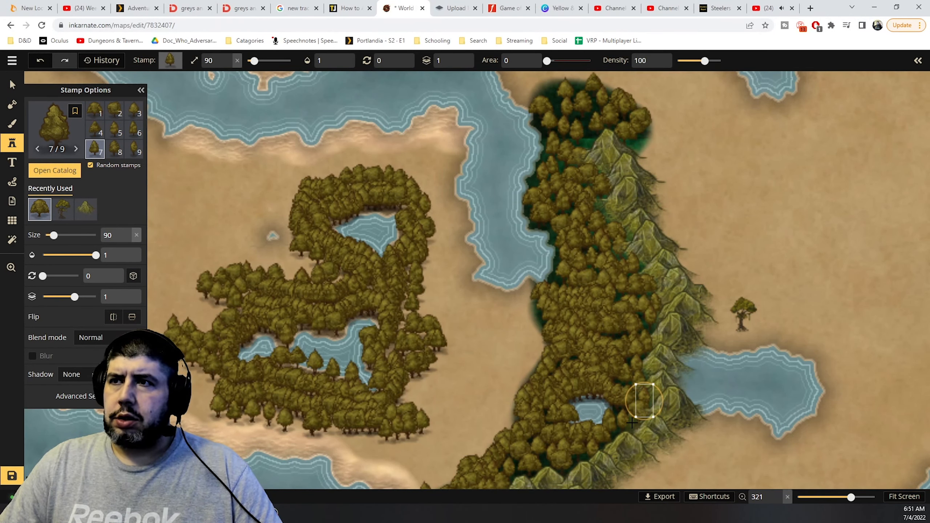
pyautogui.click(633, 435)
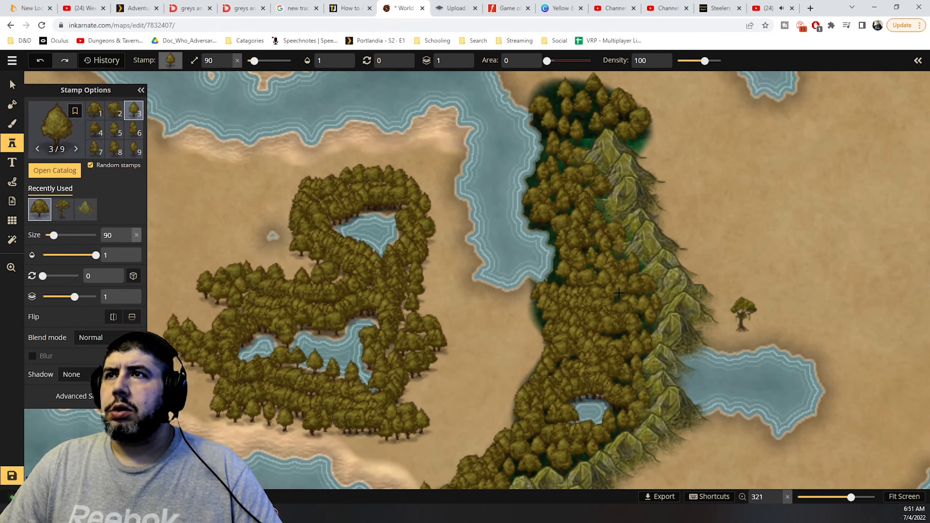
pyautogui.click(636, 330)
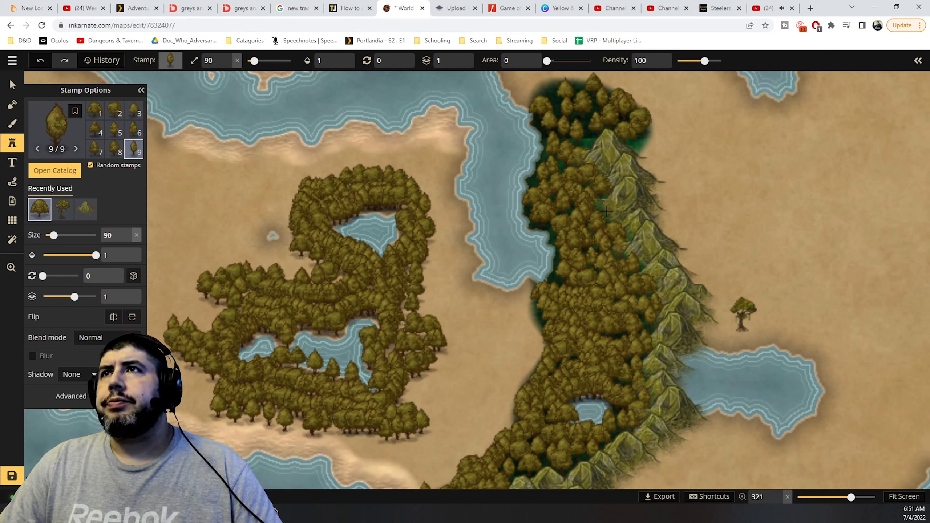
pyautogui.click(663, 313)
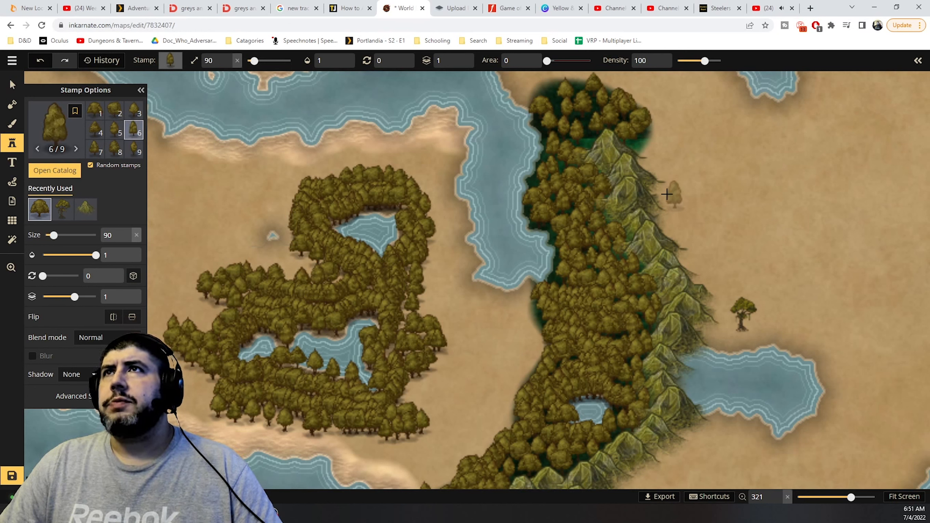
pyautogui.click(589, 145)
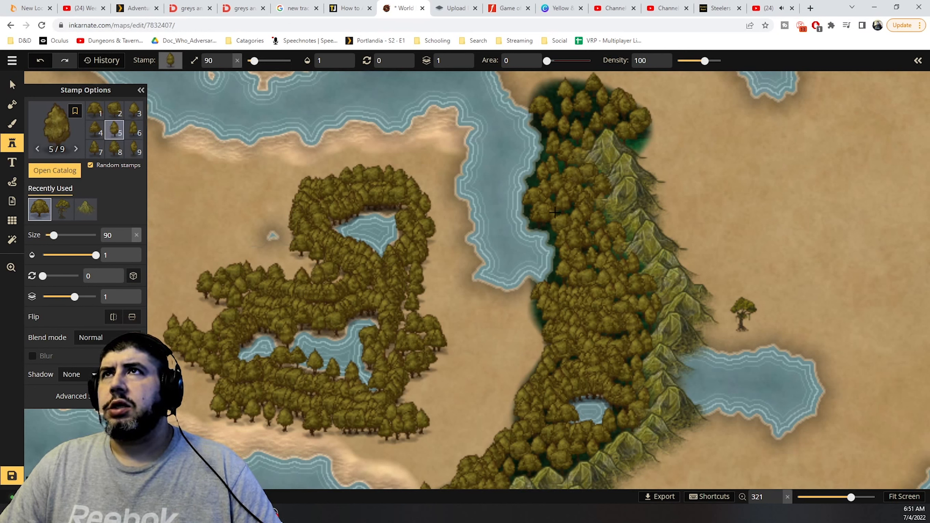
pyautogui.click(637, 147)
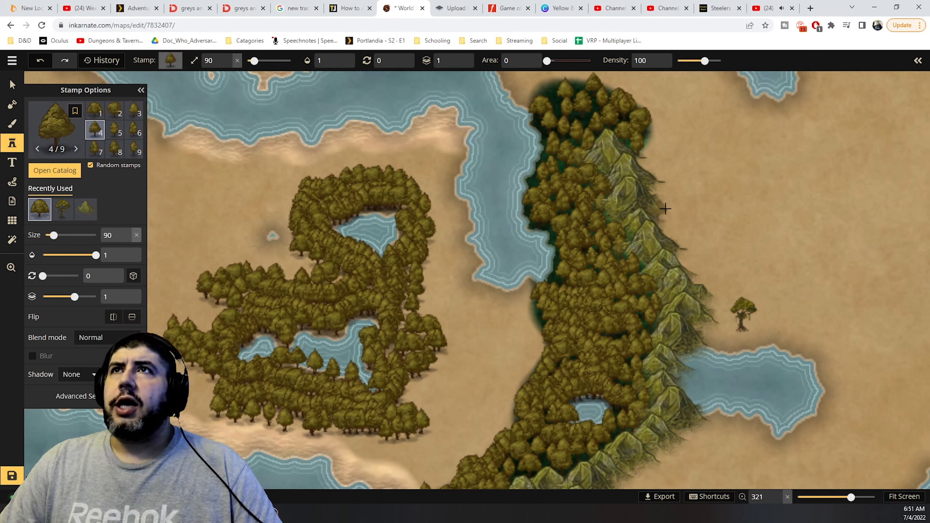
pyautogui.scroll(-2, 714, 399)
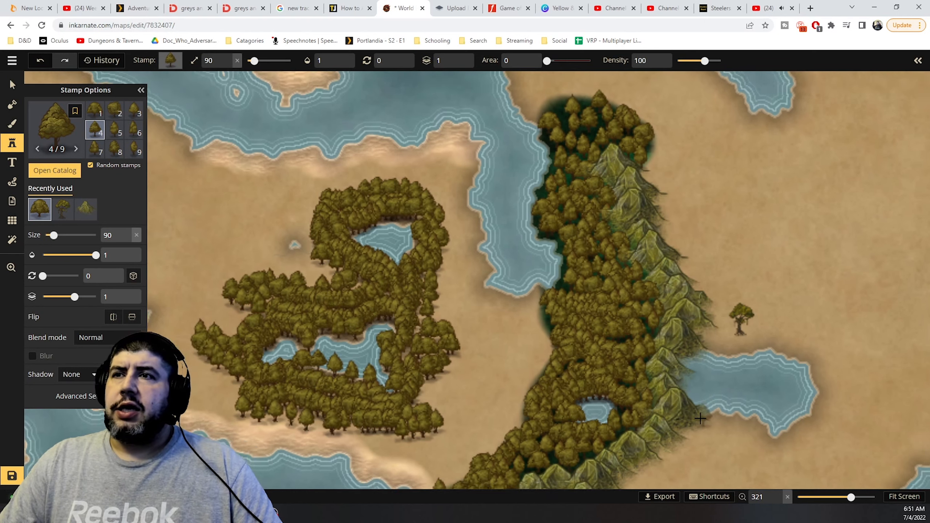
pyautogui.scroll(2, 698, 410)
pyautogui.scroll(1, 692, 385)
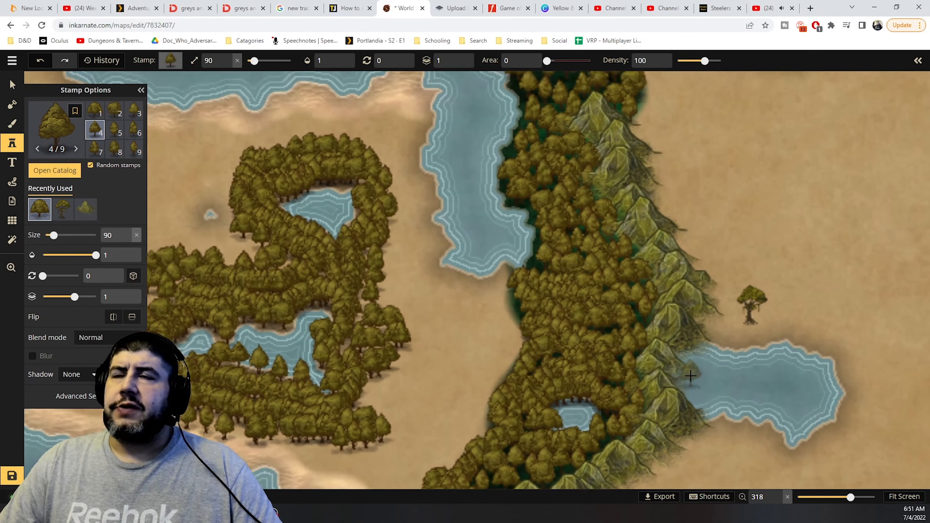
pyautogui.scroll(1, 694, 284)
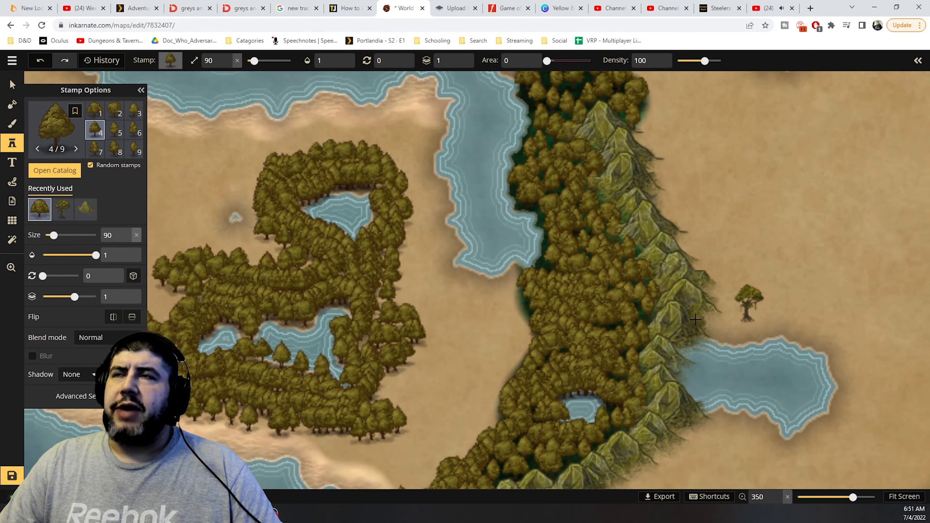
pyautogui.scroll(1, 696, 284)
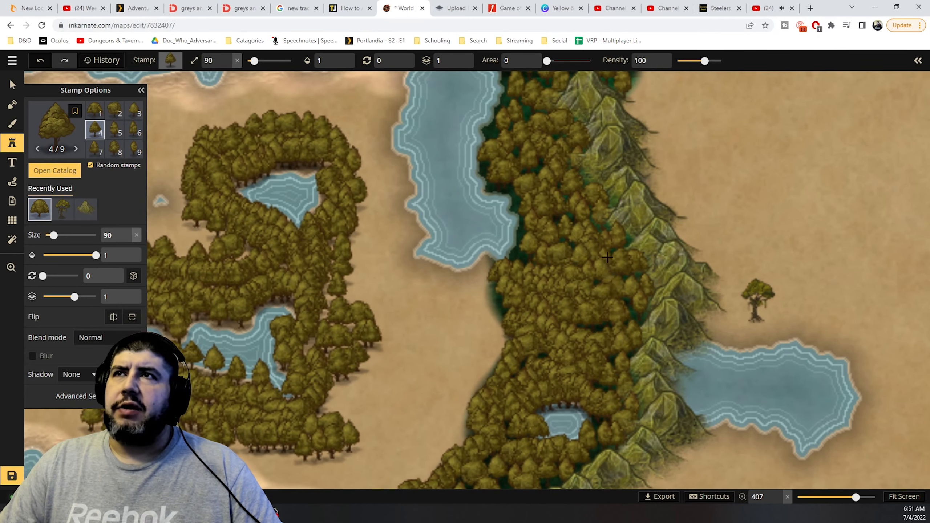
pyautogui.scroll(-1, 701, 307)
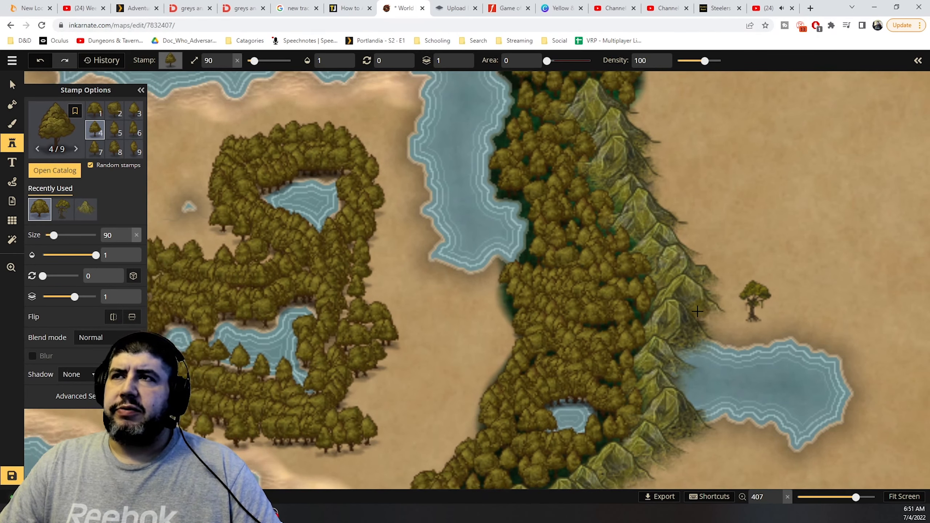
pyautogui.scroll(-1, 694, 303)
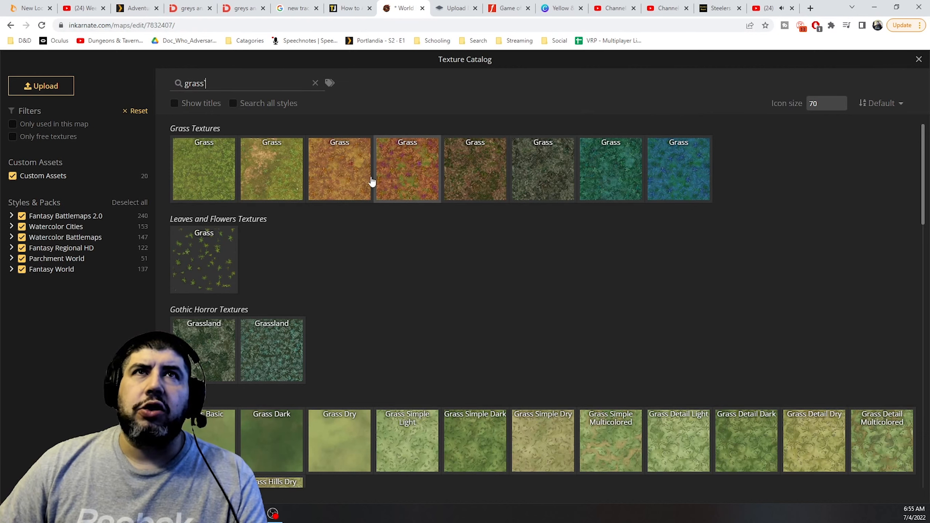
# Choose a teal-green grass texture from the grass textures and paint the land around the lake grove with the circle brush at size 20.
pyautogui.scroll(-5, 289, 206)
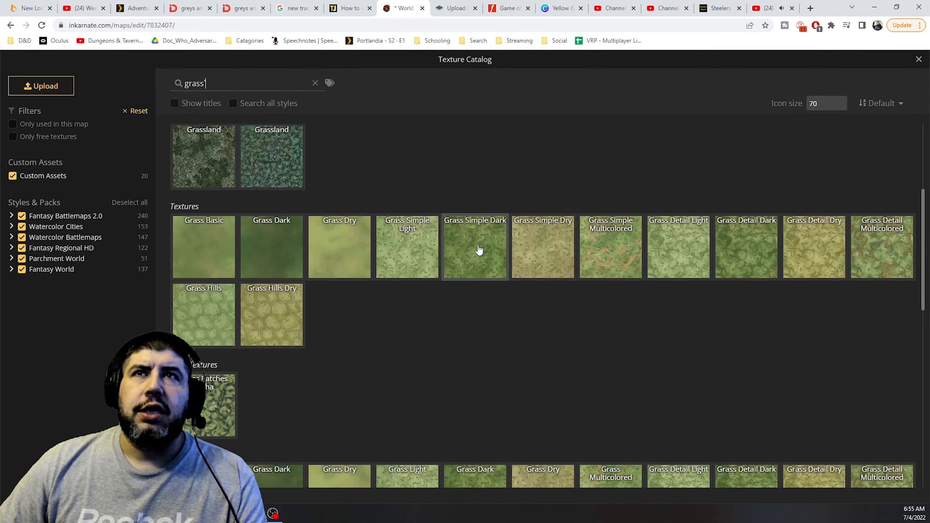
pyautogui.scroll(-2, 462, 245)
pyautogui.scroll(-7, 421, 234)
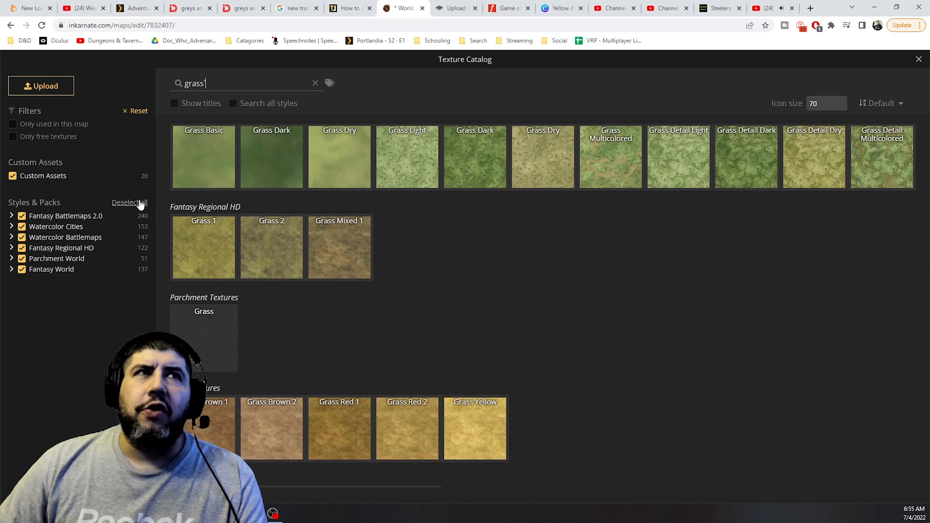
pyautogui.scroll(-3, 296, 375)
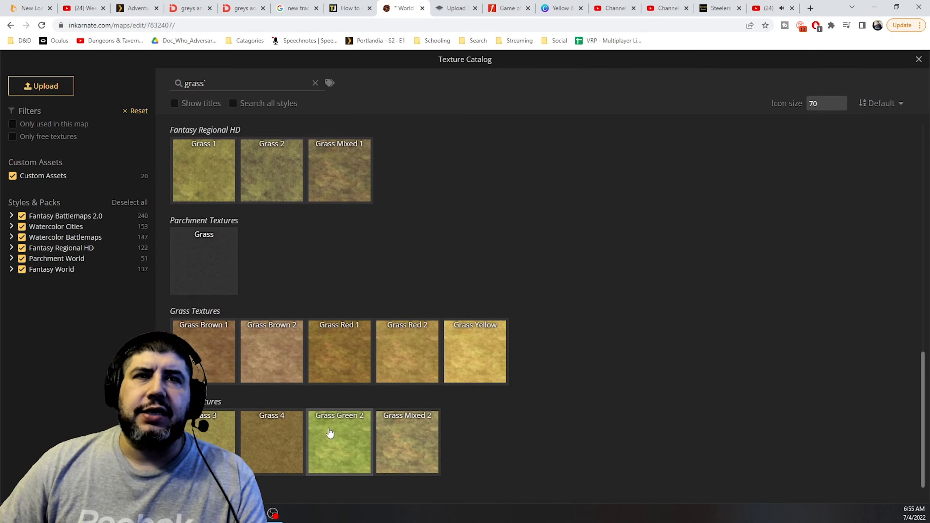
pyautogui.scroll(10, 379, 399)
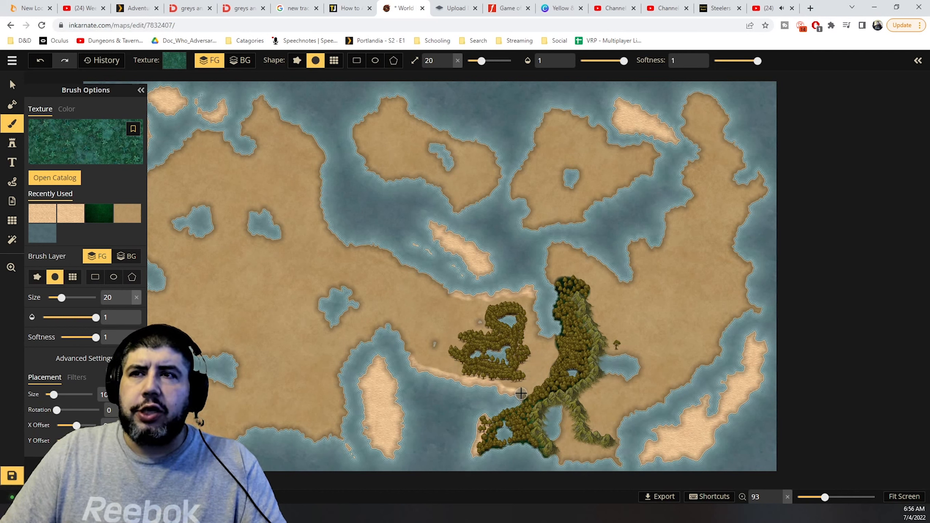
pyautogui.moveTo(522, 389); pyautogui.dragTo(526, 383)
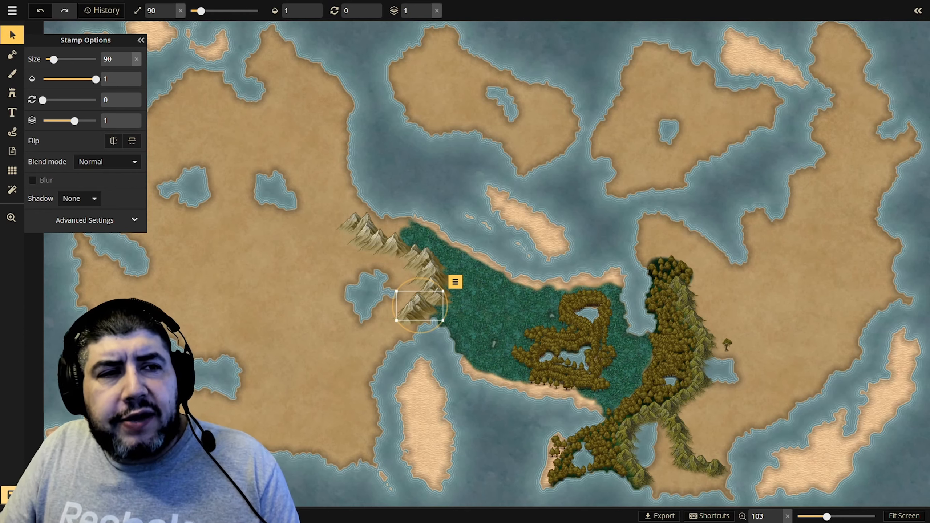
# Save the world map.
pyautogui.click(11, 493)
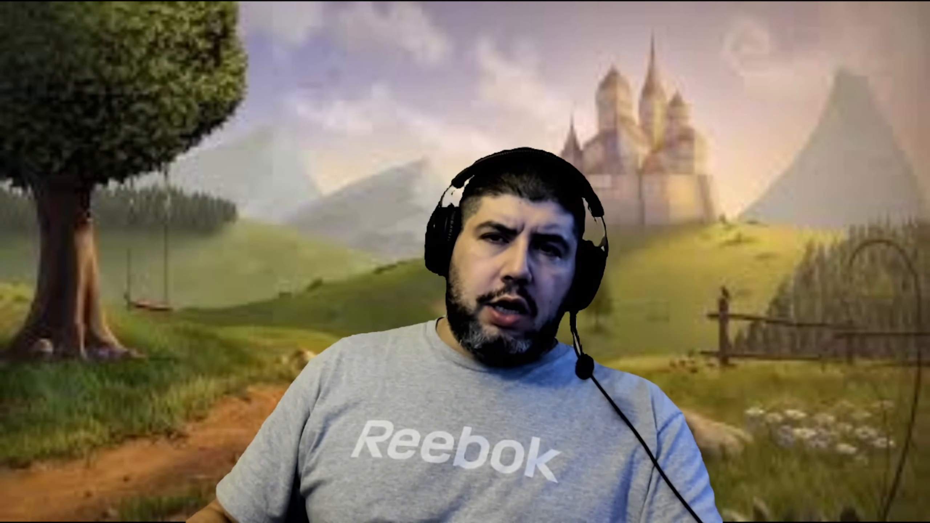